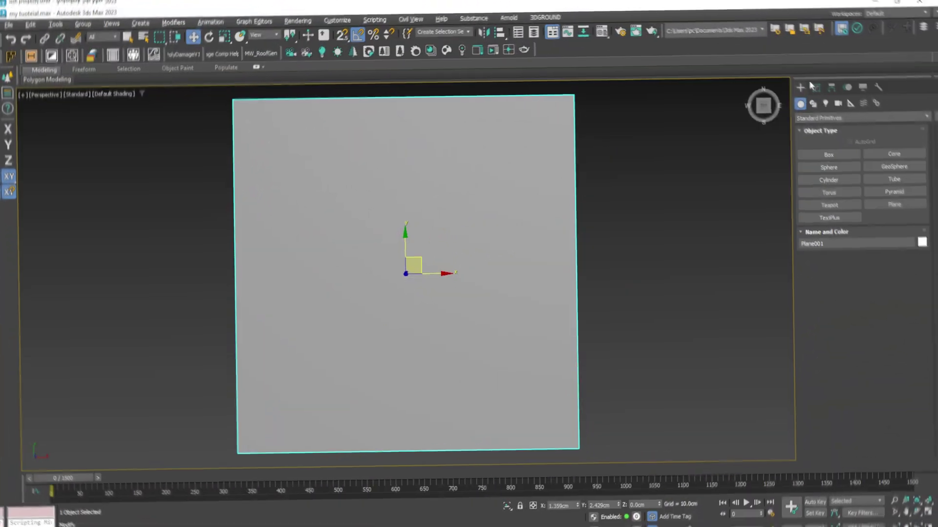
- Add the FloorGenerator modifier to the selected plane
{"action": "left_click", "coordinate": [816, 87]}
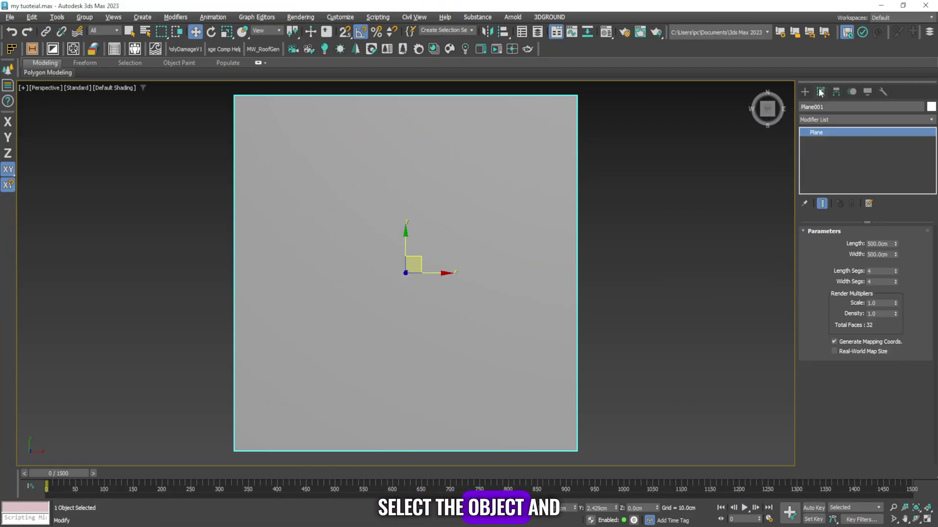
{"action": "left_click", "coordinate": [825, 119]}
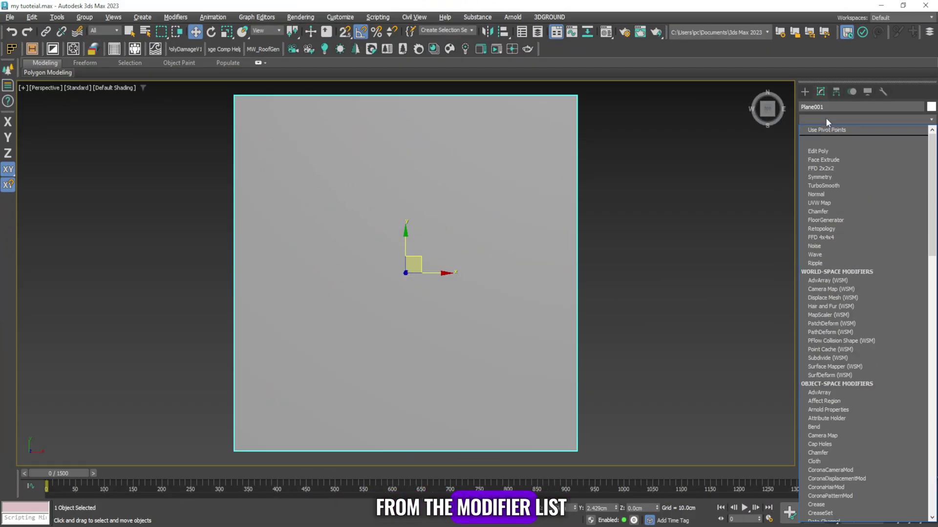
{"action": "left_click", "coordinate": [825, 220]}
{"action": "middle_click_drag", "start_coordinate": [511, 285], "coordinate": [563, 222], "text": "alt"}
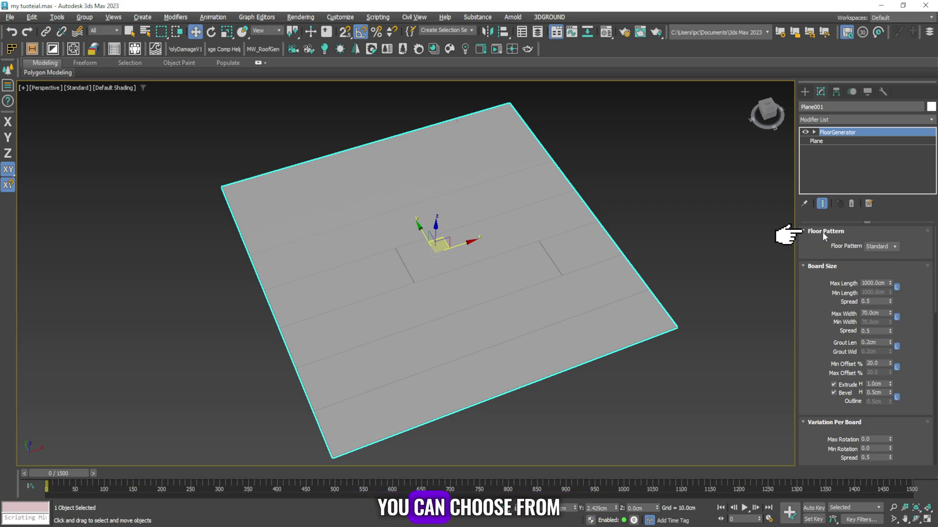
- Try the Herringbone, Chevron, Basket Weave and Hexagon floor patterns and return the pattern to Standard
{"action": "left_click", "coordinate": [894, 246]}
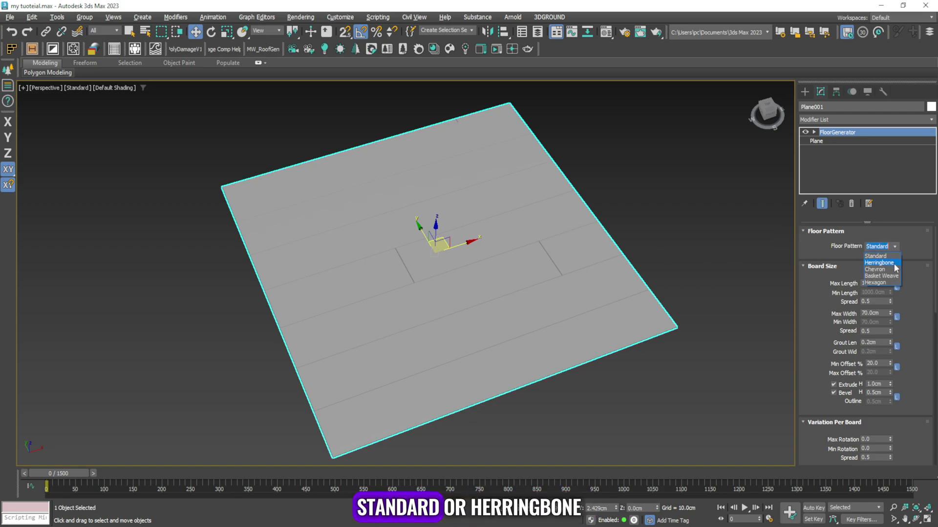
{"action": "left_click", "coordinate": [886, 260]}
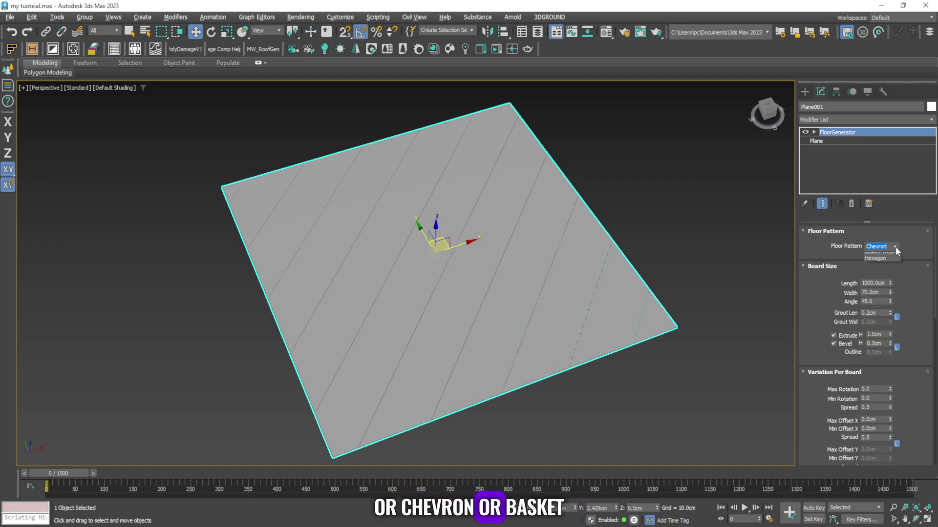
{"action": "left_click", "coordinate": [895, 247]}
{"action": "left_click", "coordinate": [882, 276]}
{"action": "left_click", "coordinate": [894, 247]}
{"action": "left_click", "coordinate": [879, 283]}
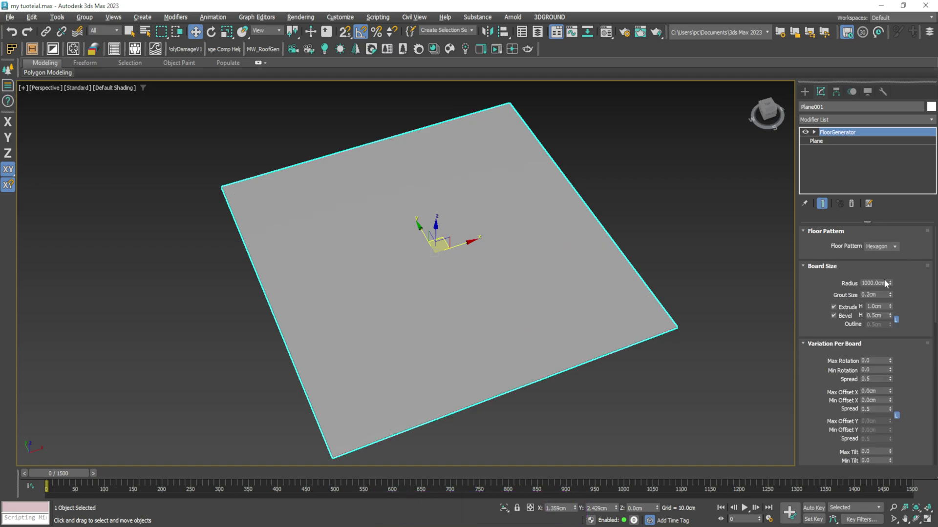
{"action": "left_click", "coordinate": [895, 248]}
{"action": "left_click", "coordinate": [886, 256]}
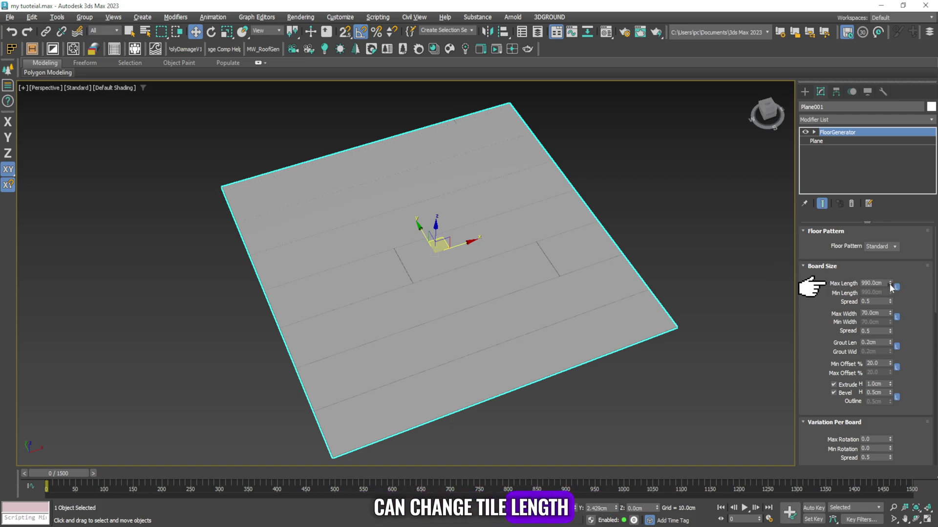
- Set the maximum length of the floor boards to 120 cm
{"action": "left_click_drag", "start_coordinate": [890, 284], "coordinate": [892, 312]}
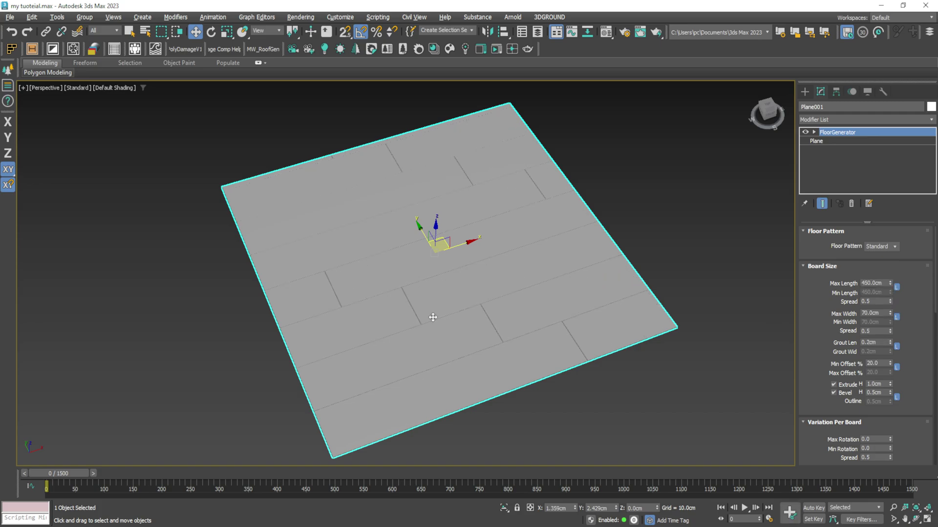
{"action": "middle_click_drag", "start_coordinate": [432, 318], "coordinate": [442, 334], "text": "alt"}
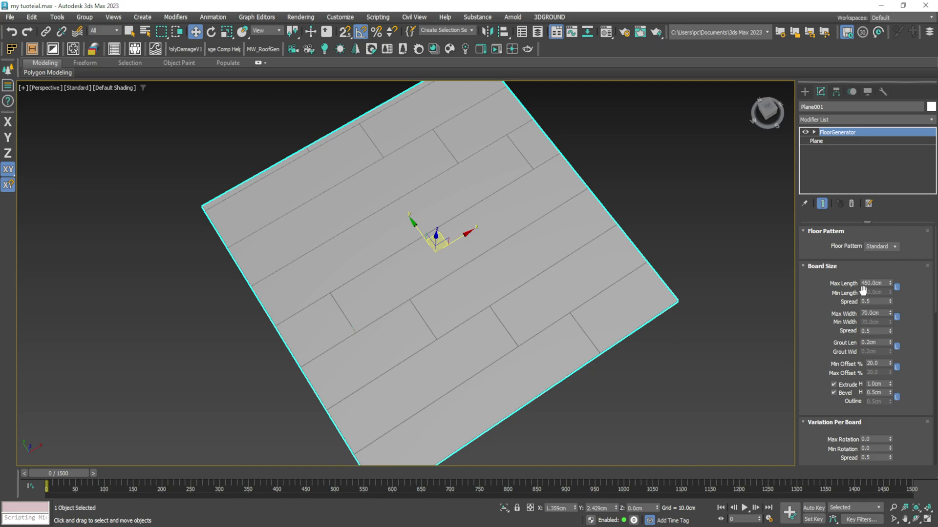
{"action": "left_click_drag", "start_coordinate": [889, 287], "coordinate": [892, 305]}
{"action": "key", "text": "Return"}
- Set the maximum width of the floor boards to 20 cm
{"action": "left_click_drag", "start_coordinate": [891, 313], "coordinate": [892, 308]}
{"action": "left_click", "coordinate": [879, 311]}
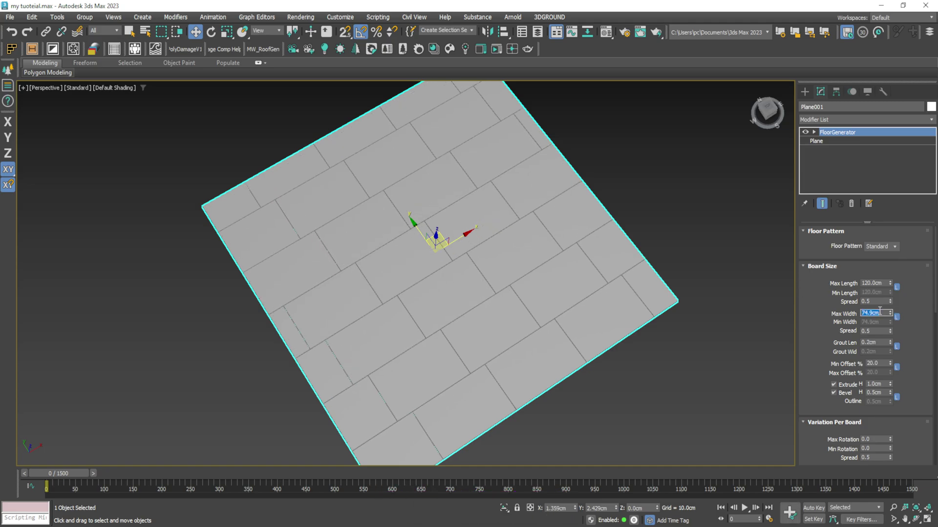
{"action": "key", "text": "Return"}
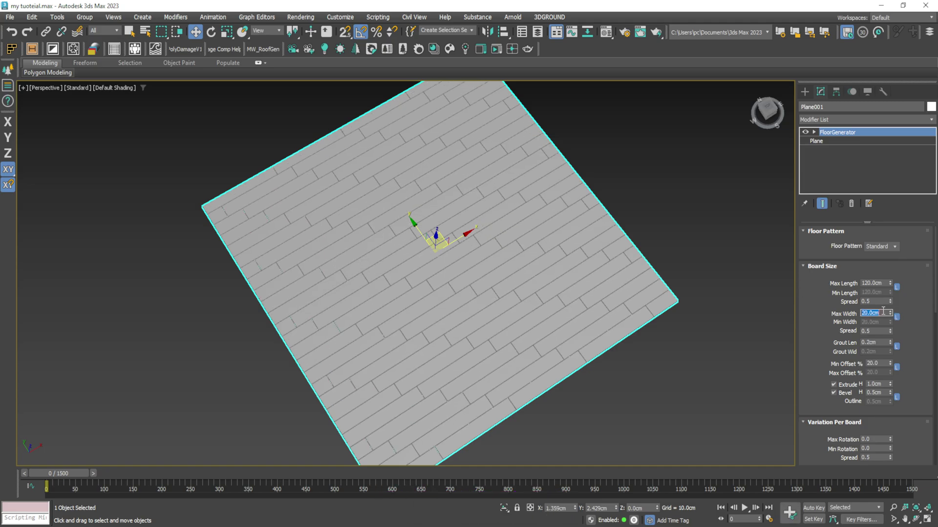
- Try grout lengths of 1 cm, 5 cm and 15 cm between the boards
{"action": "scroll", "coordinate": [472, 324], "scroll_direction": "up", "scroll_amount": 3}
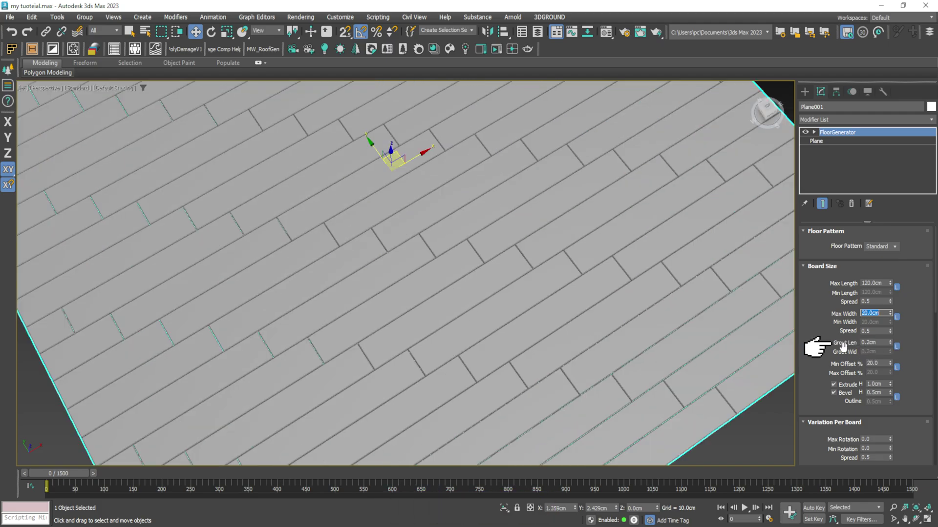
{"action": "scroll", "coordinate": [572, 328], "scroll_direction": "down", "scroll_amount": 3}
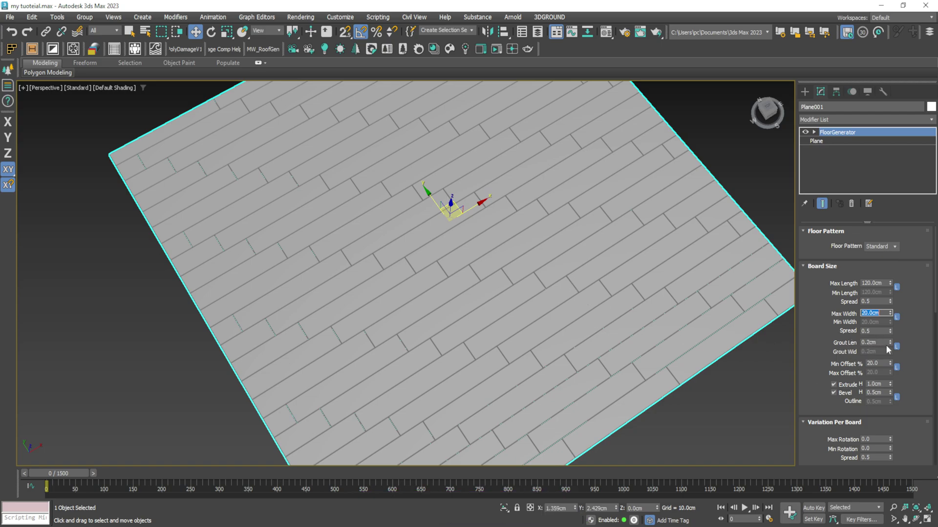
{"action": "key", "text": "Return"}
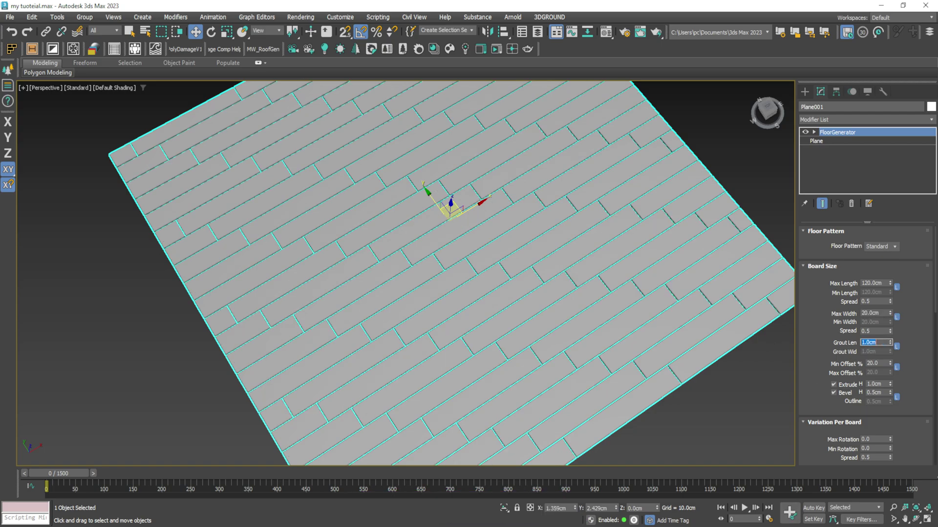
{"action": "key", "text": "Return"}
{"action": "middle_click_drag", "start_coordinate": [749, 349], "coordinate": [724, 276], "text": "alt"}
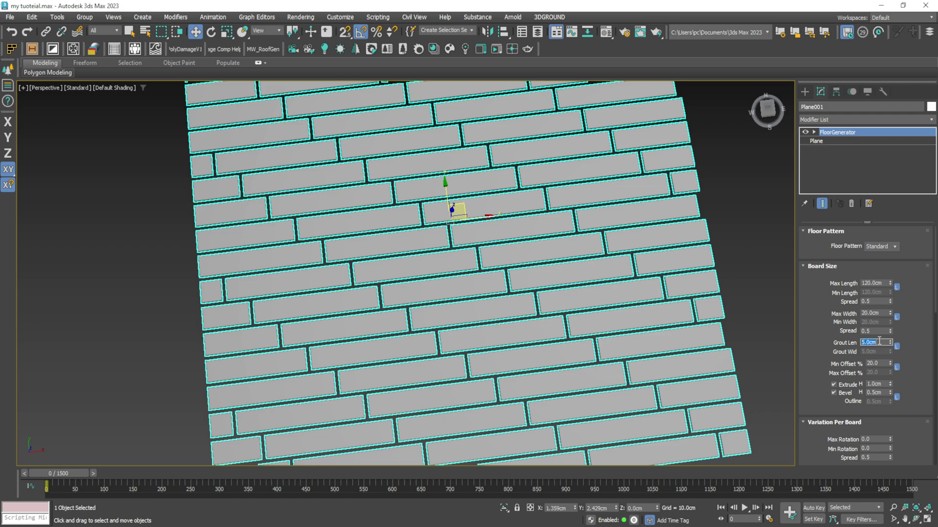
{"action": "type", "text": "15"}
{"action": "key", "text": "Return"}
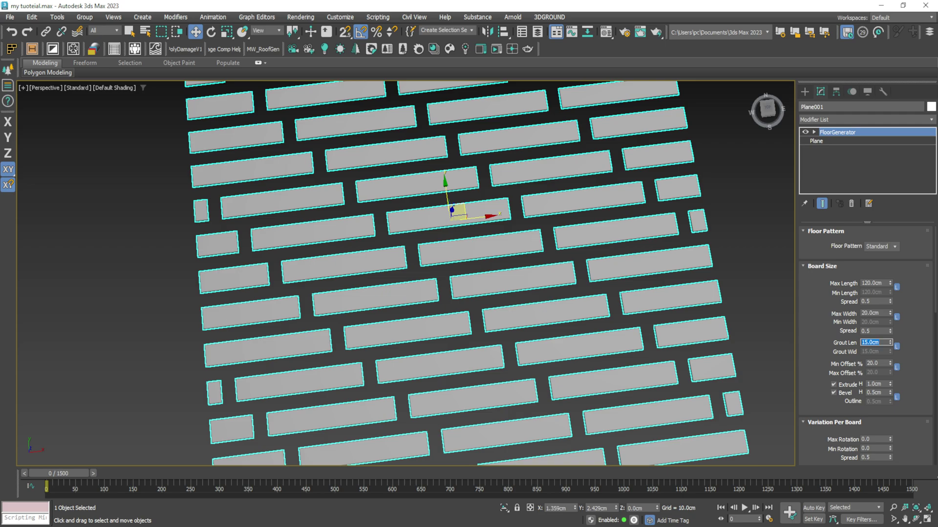
- Set the grout length to 0 cm to close the gaps between the boards
{"action": "type", "text": "0"}
{"action": "key", "text": "Return"}
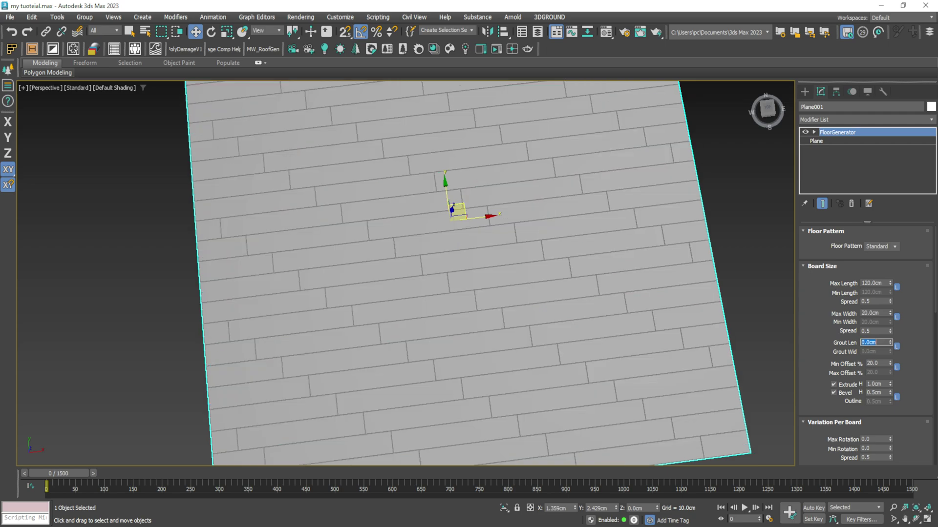
{"action": "scroll", "coordinate": [500, 297], "scroll_direction": "up", "scroll_amount": 10}
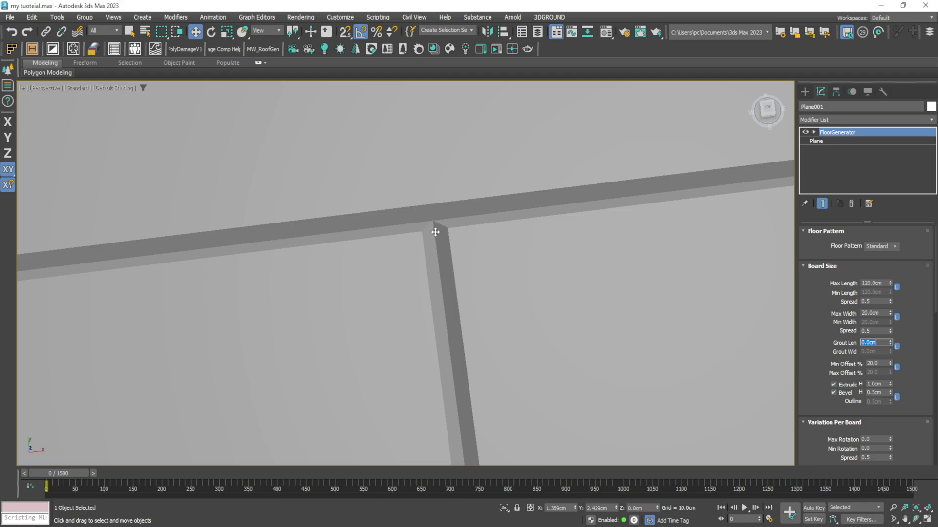
{"action": "scroll", "coordinate": [442, 252], "scroll_direction": "down", "scroll_amount": 12}
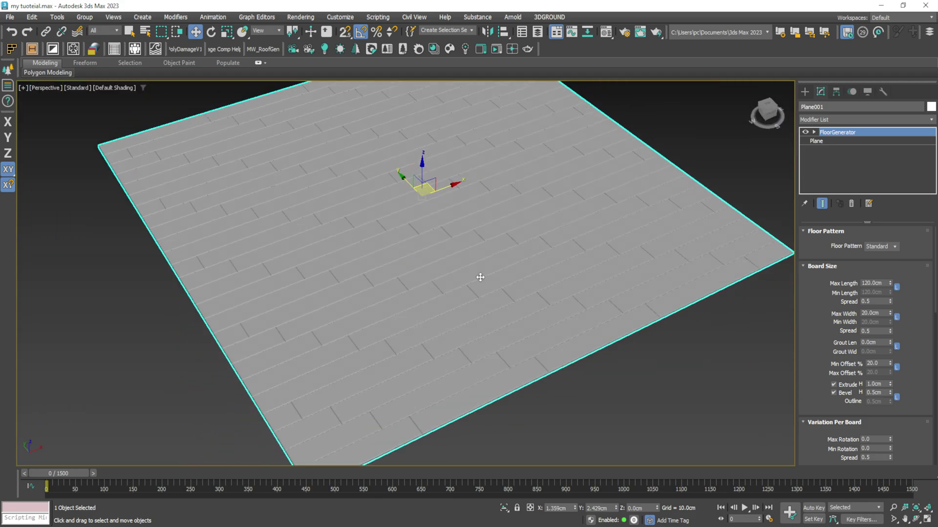
- Set the boards' minimum offset to 50% to stagger neighbouring rows by half a board
{"action": "middle_click_drag", "start_coordinate": [480, 277], "coordinate": [494, 282], "text": "alt"}
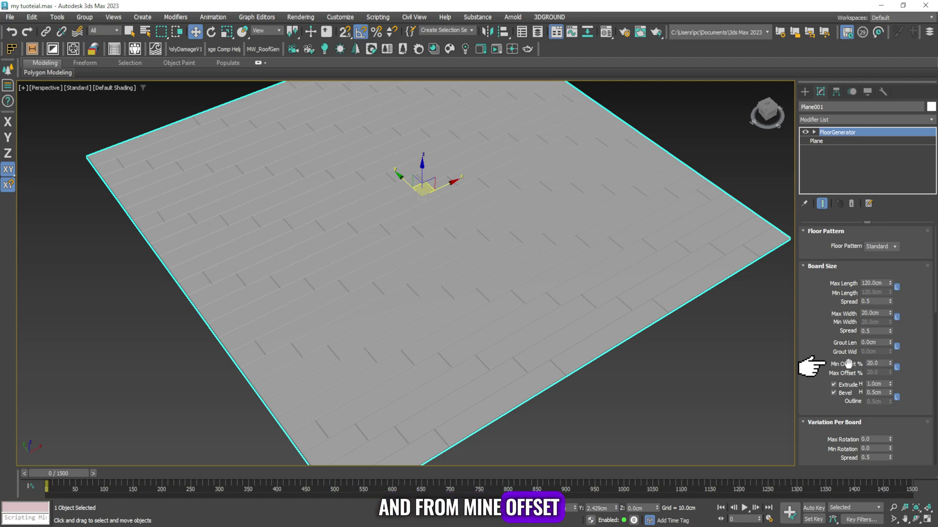
{"action": "mouse_move", "coordinate": [669, 357]}
{"action": "middle_mouse_down", "text": "alt"}
{"action": "mouse_move", "coordinate": [649, 385]}
{"action": "mouse_move", "coordinate": [594, 379]}
{"action": "middle_mouse_up", "text": "alt"}
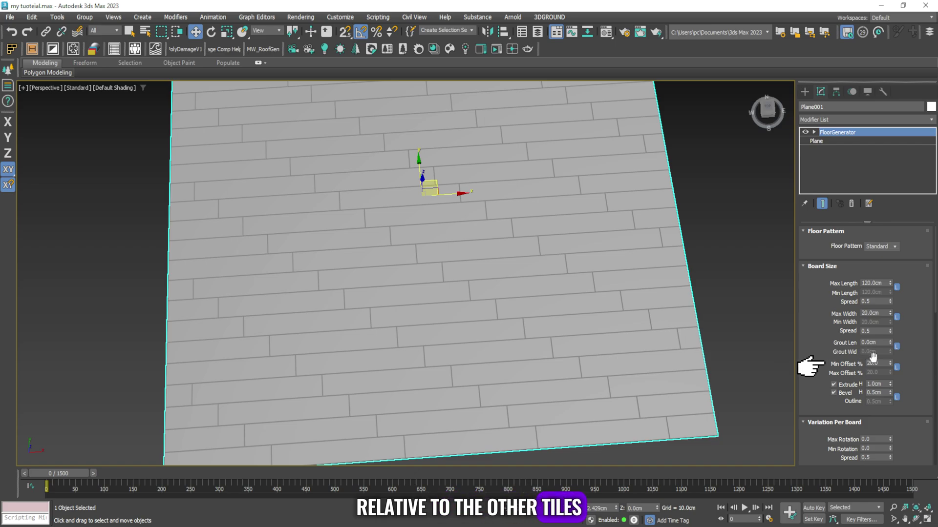
{"action": "left_click_drag", "start_coordinate": [891, 364], "coordinate": [895, 348]}
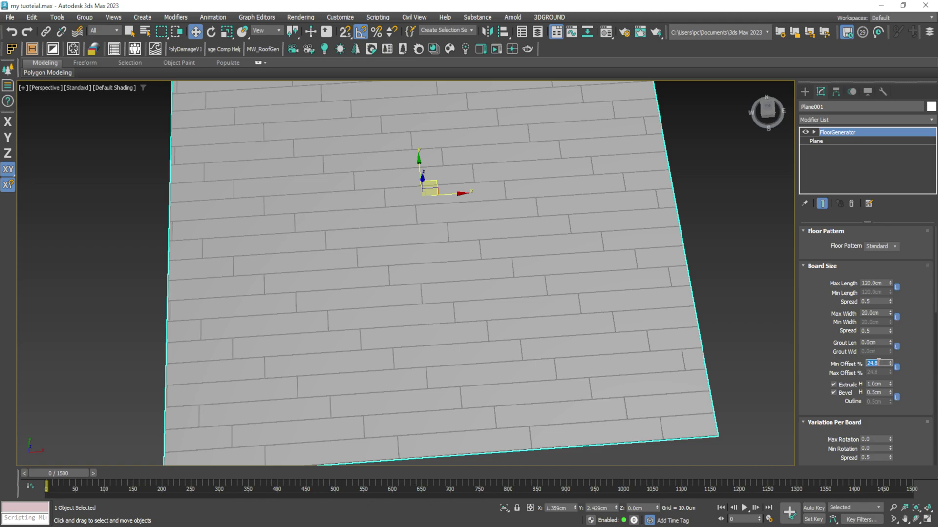
{"action": "key", "text": "Return"}
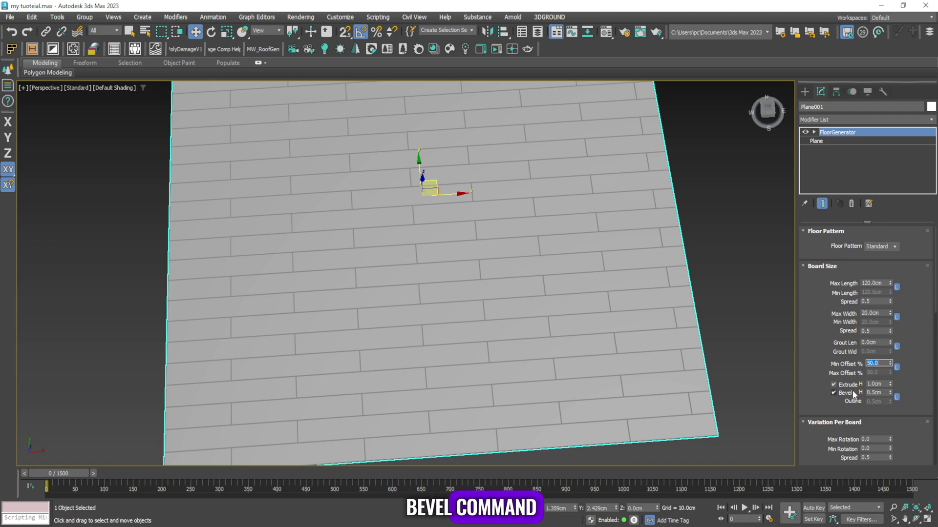
- Examine the beveled edge profile of the floor in the maximized Front view, with the floor selected, and return to the Perspective view
{"action": "left_click", "coordinate": [730, 323]}
{"action": "key", "text": "alt+w"}
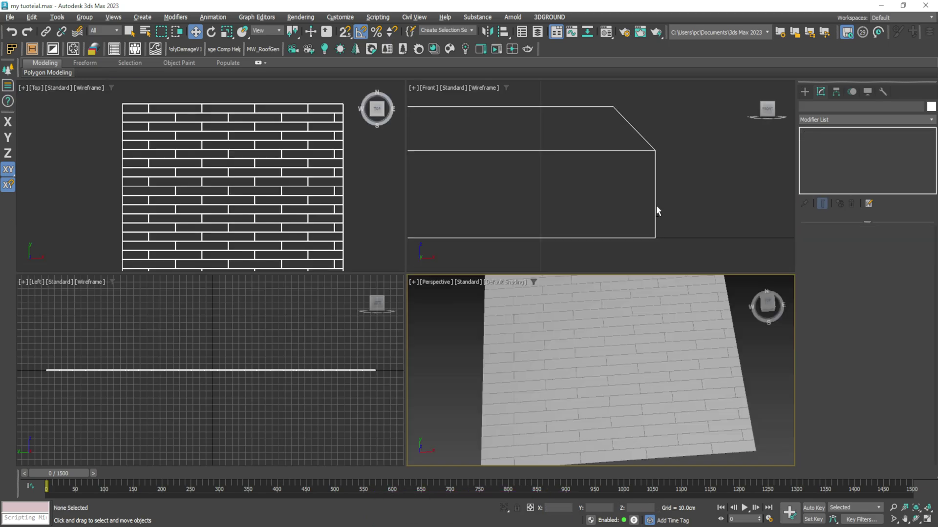
{"action": "left_click", "coordinate": [656, 206]}
{"action": "key", "text": "alt+w"}
{"action": "left_click_drag", "start_coordinate": [491, 239], "coordinate": [470, 250]}
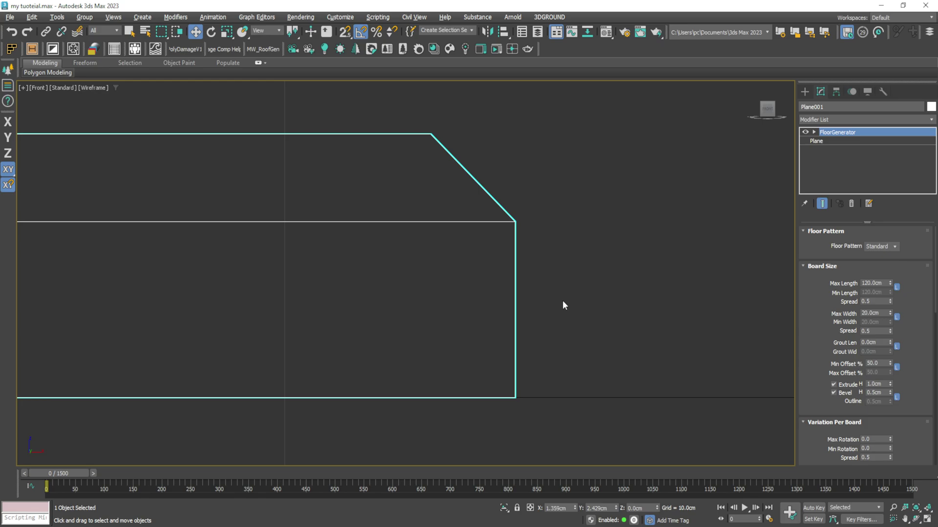
{"action": "key", "text": "alt+w"}
{"action": "key", "text": "alt+w"}
- Try an extrude height of 1.42 cm and a bevel height of 0.73 cm while viewing the floor's edge
{"action": "scroll", "coordinate": [668, 389], "scroll_direction": "down", "scroll_amount": 3}
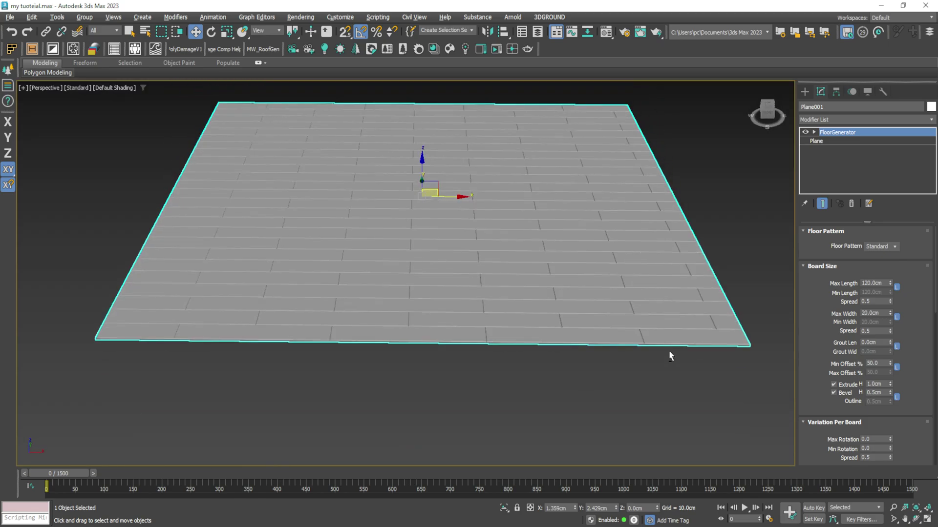
{"action": "middle_click_drag", "start_coordinate": [670, 356], "coordinate": [646, 236], "text": "alt"}
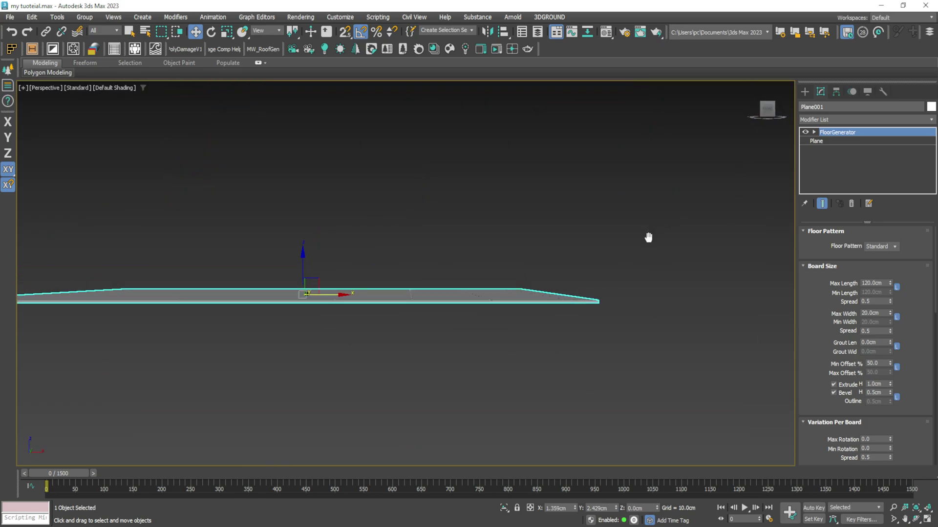
{"action": "scroll", "coordinate": [591, 316], "scroll_direction": "up", "scroll_amount": 6}
{"action": "middle_click_drag", "start_coordinate": [613, 313], "coordinate": [460, 388]}
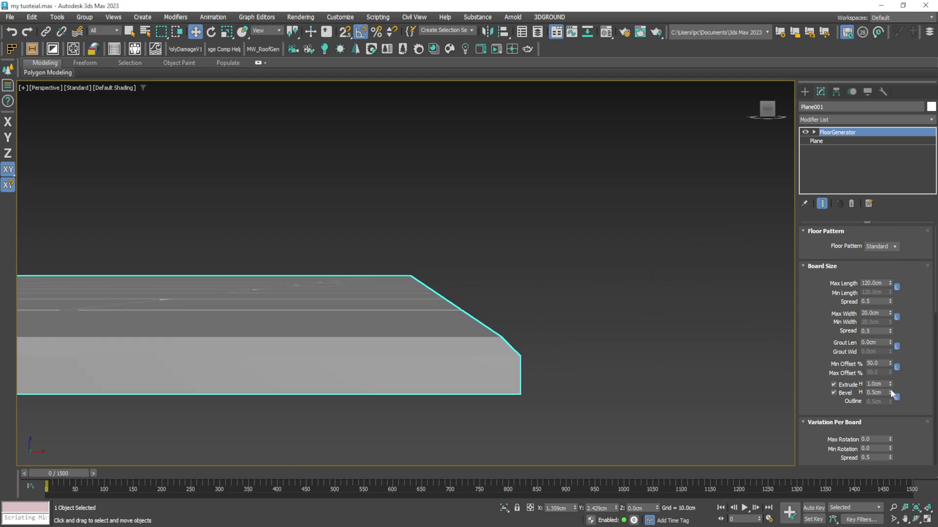
{"action": "left_click_drag", "start_coordinate": [890, 386], "coordinate": [897, 366]}
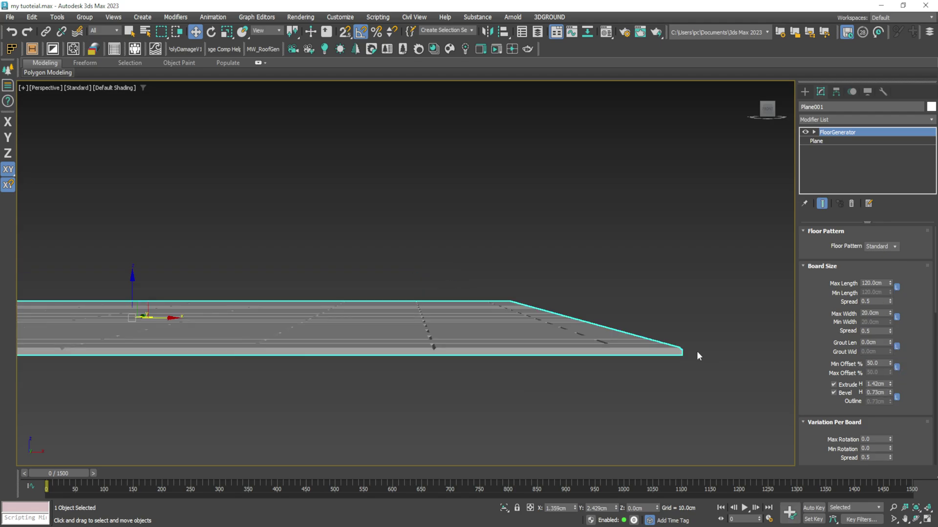
- Set the boards' extrude height to 1.8 cm and the bevel height to 0.2 cm
{"action": "middle_click_drag", "start_coordinate": [697, 350], "coordinate": [649, 286], "text": "alt"}
{"action": "scroll", "coordinate": [506, 416], "scroll_direction": "up", "scroll_amount": 4}
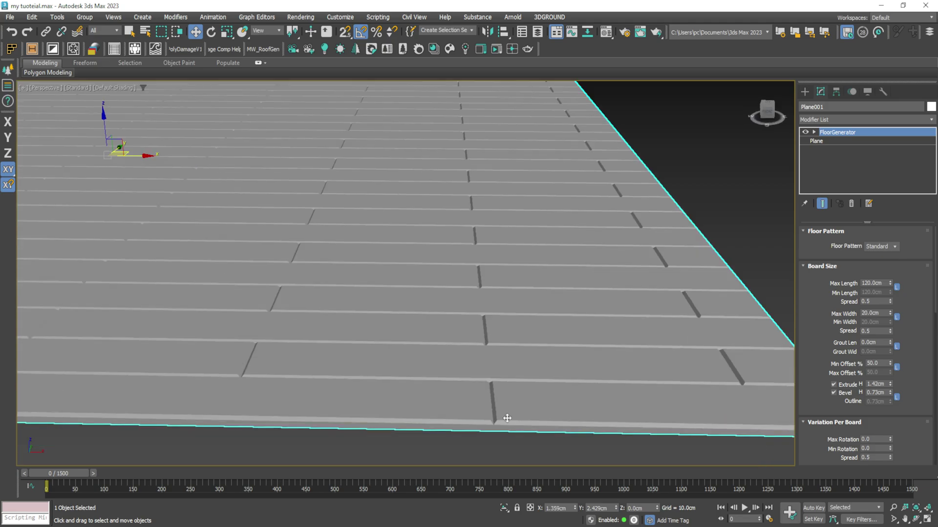
{"action": "double_click", "coordinate": [876, 383]}
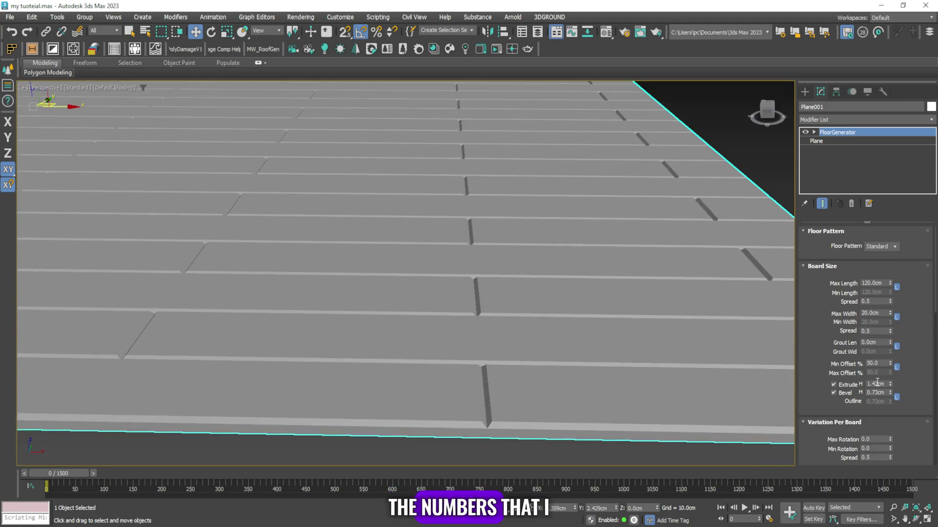
{"action": "type", "text": "1."}
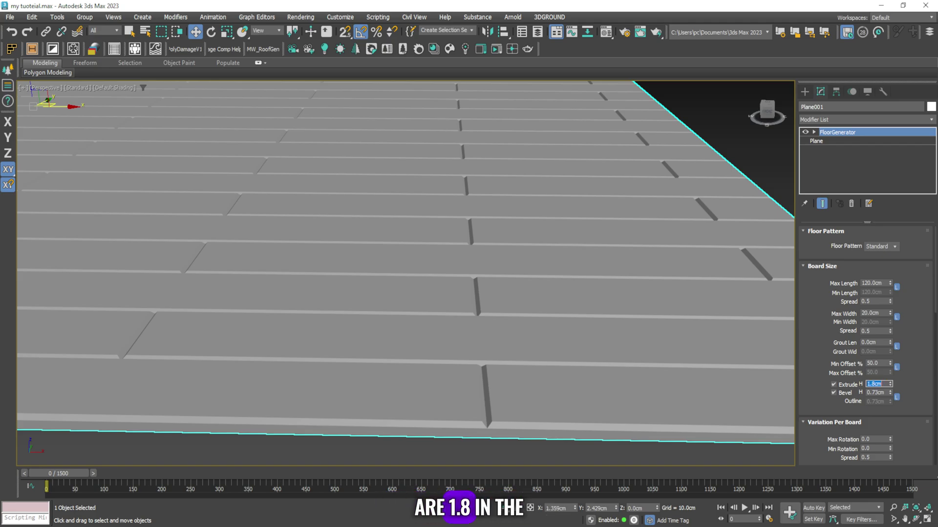
{"action": "double_click", "coordinate": [882, 392]}
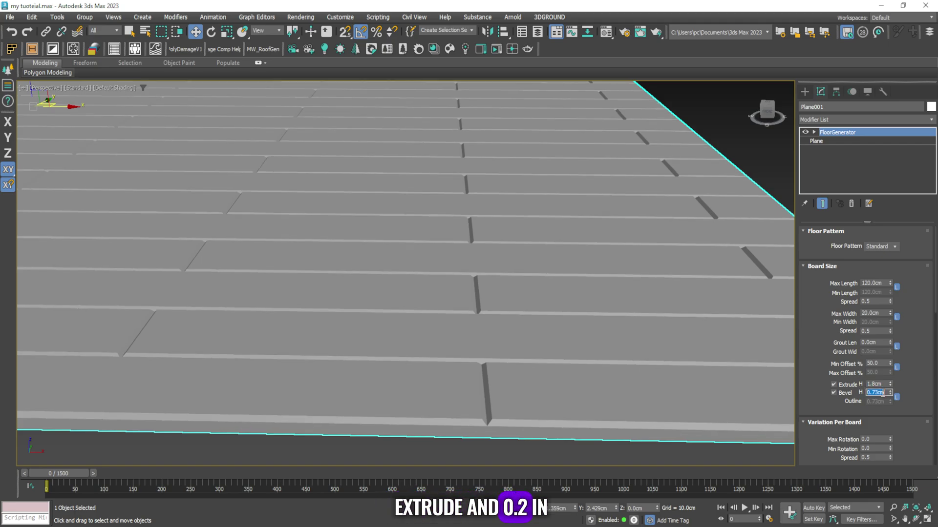
{"action": "type", "text": "0.2"}
{"action": "key", "text": "Return"}
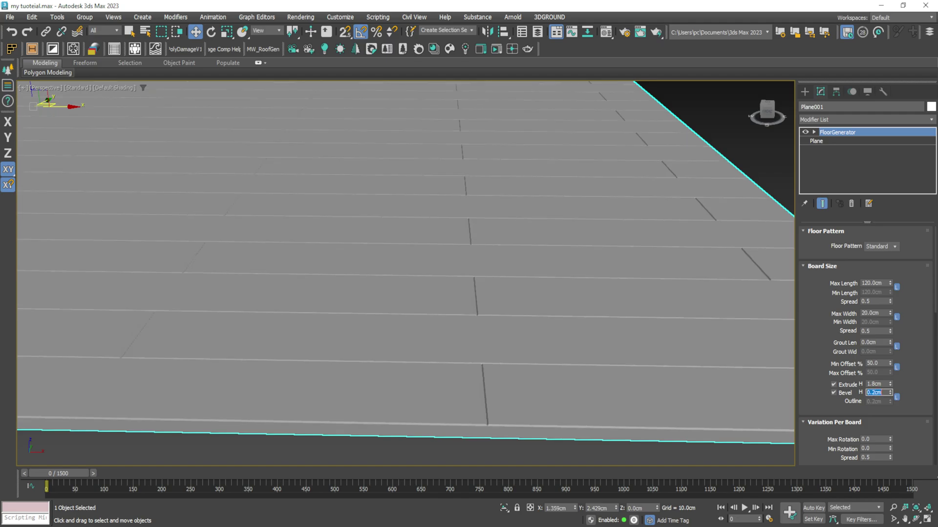
{"action": "scroll", "coordinate": [490, 307], "scroll_direction": "up", "scroll_amount": 2}
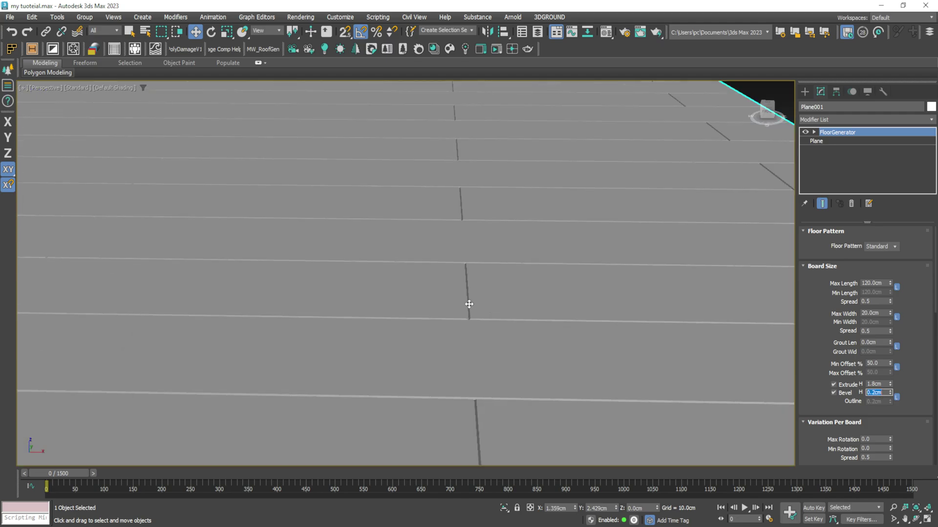
- Try a general scale of 106% on the floor pattern and set it back to 100%
{"action": "scroll", "coordinate": [470, 324], "scroll_direction": "down", "scroll_amount": 4}
{"action": "middle_click_drag", "start_coordinate": [396, 325], "coordinate": [561, 359], "text": "alt"}
{"action": "scroll", "coordinate": [575, 370], "scroll_direction": "up", "scroll_amount": 2}
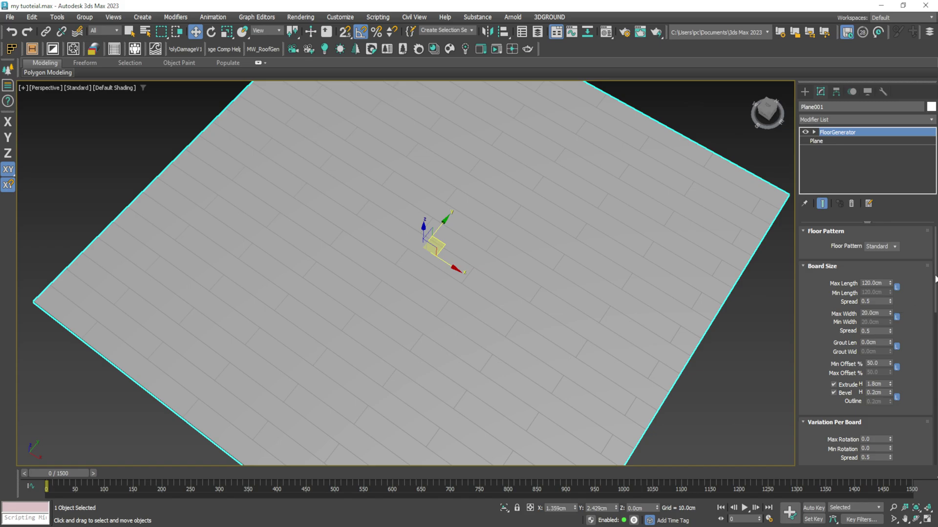
{"action": "left_click_drag", "start_coordinate": [935, 280], "coordinate": [933, 367]}
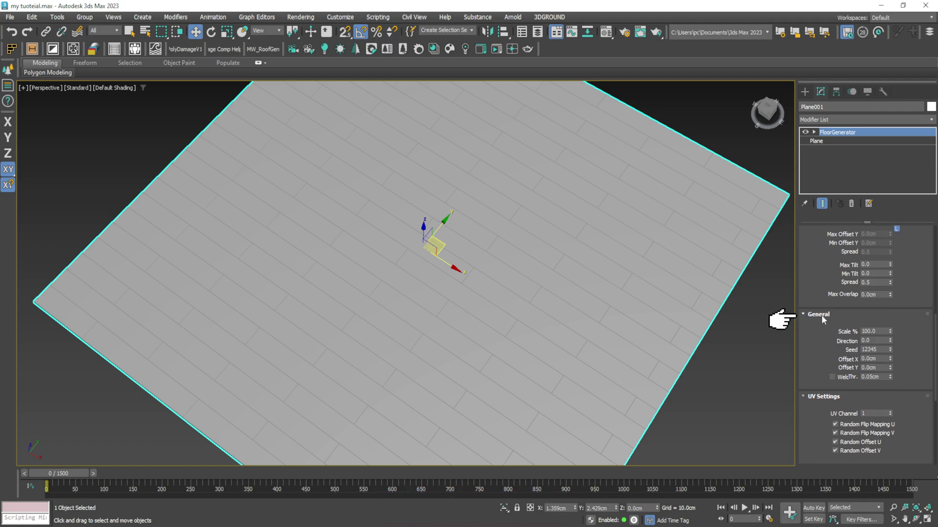
{"action": "left_click", "coordinate": [889, 330]}
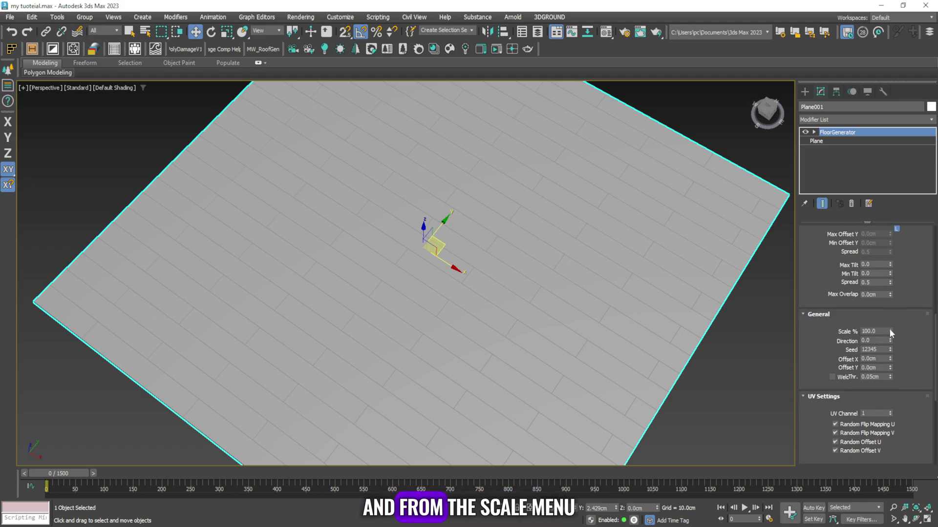
{"action": "mouse_move", "coordinate": [889, 330]}
{"action": "left_mouse_down"}
{"action": "mouse_move", "coordinate": [894, 336]}
{"action": "mouse_move", "coordinate": [903, 319]}
{"action": "mouse_move", "coordinate": [905, 327]}
{"action": "left_mouse_up"}
{"action": "double_click", "coordinate": [882, 331]}
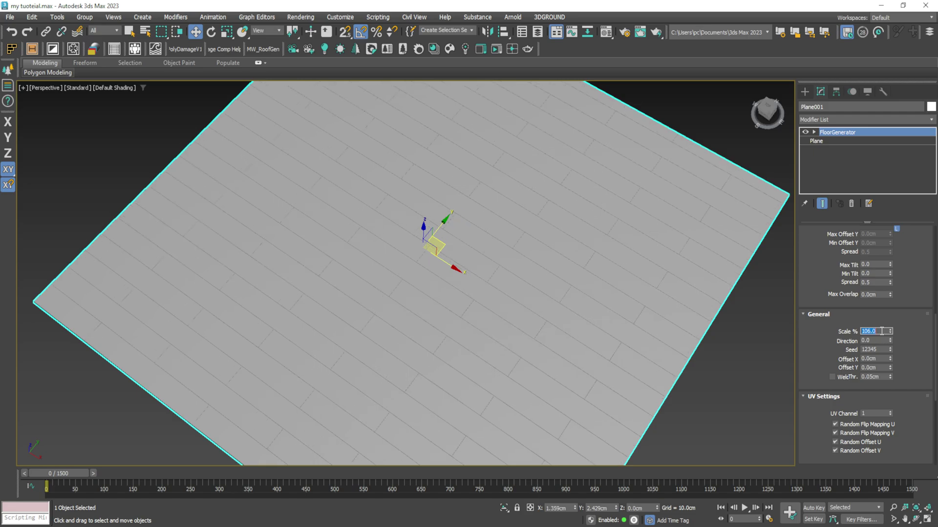
{"action": "type", "text": "100"}
{"action": "key", "text": "Return"}
- Try a board direction of 45 on the floor pattern and return it to 0
{"action": "left_click", "coordinate": [765, 108]}
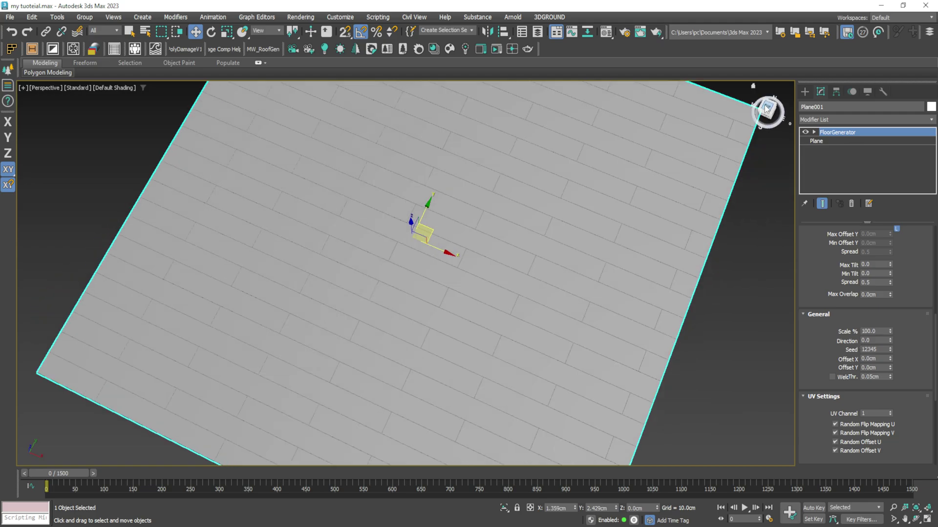
{"action": "middle_click_drag", "start_coordinate": [588, 294], "coordinate": [648, 256]}
{"action": "middle_click_drag", "start_coordinate": [647, 264], "coordinate": [649, 270], "text": "alt"}
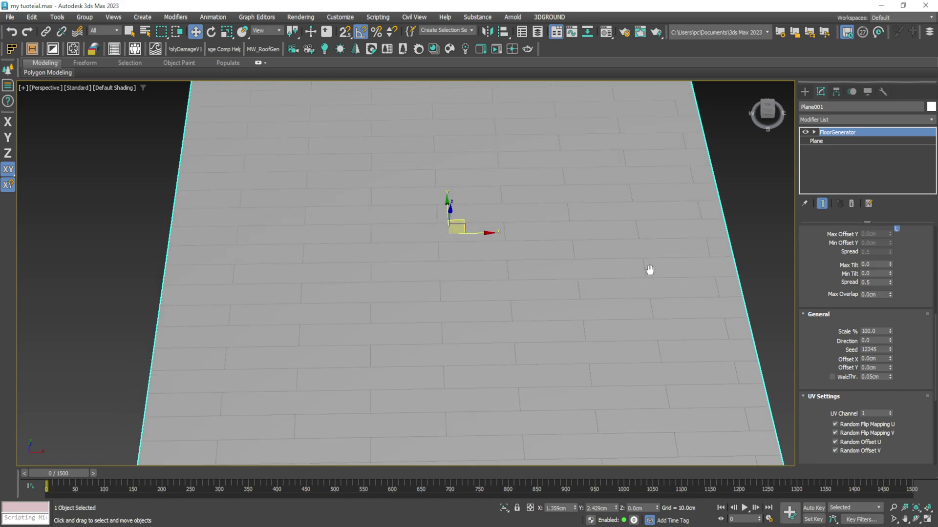
{"action": "double_click", "coordinate": [877, 340]}
{"action": "type", "text": "45"}
{"action": "key", "text": "Return"}
{"action": "key", "text": "Return"}
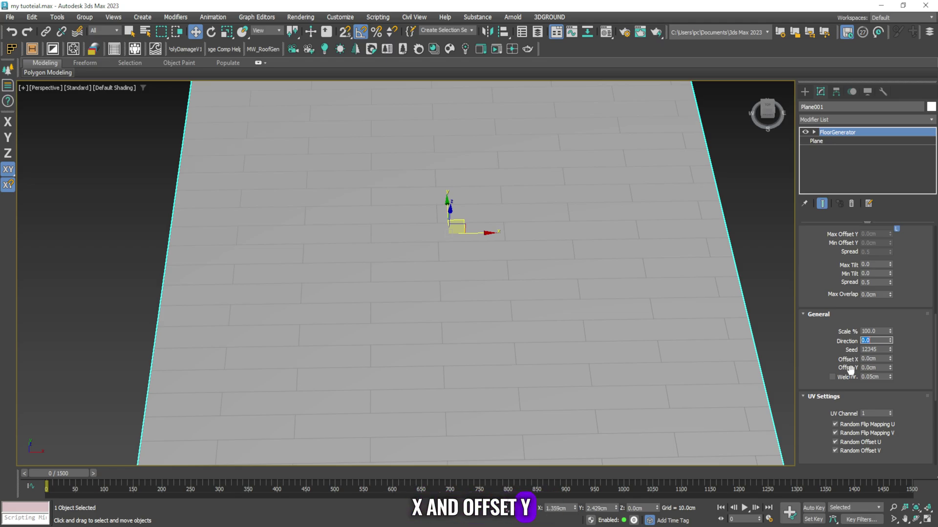
- Try Offset X values of 5 cm and 50 cm for the board pattern in the maximized Top view
{"action": "key", "text": "alt+w"}
{"action": "left_click", "coordinate": [335, 203]}
{"action": "key", "text": "alt+w"}
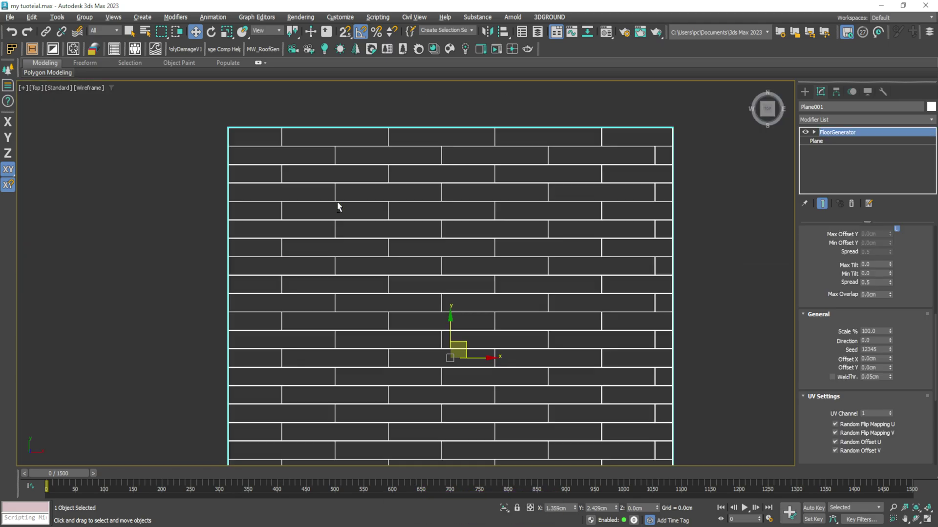
{"action": "scroll", "coordinate": [431, 159], "scroll_direction": "up", "scroll_amount": 3}
{"action": "middle_click_drag", "start_coordinate": [431, 159], "coordinate": [463, 239]}
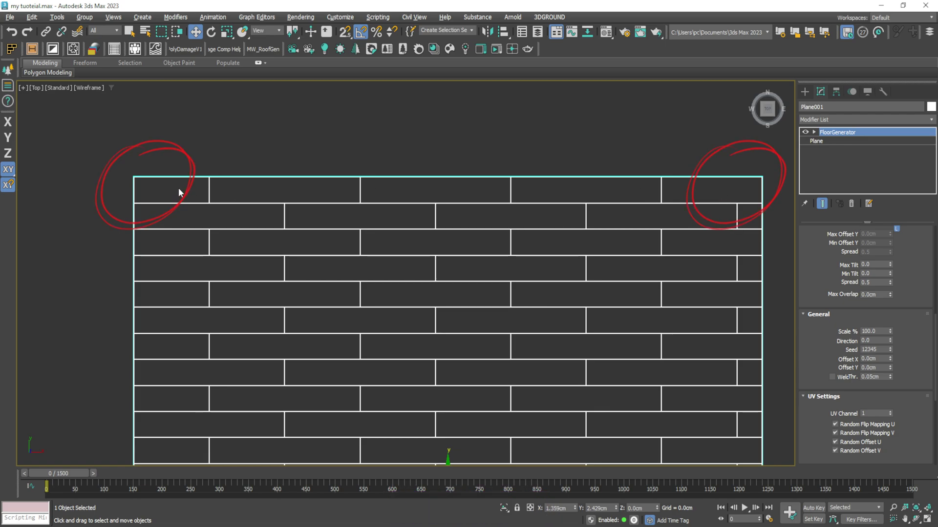
{"action": "scroll", "coordinate": [408, 199], "scroll_direction": "down", "scroll_amount": 3}
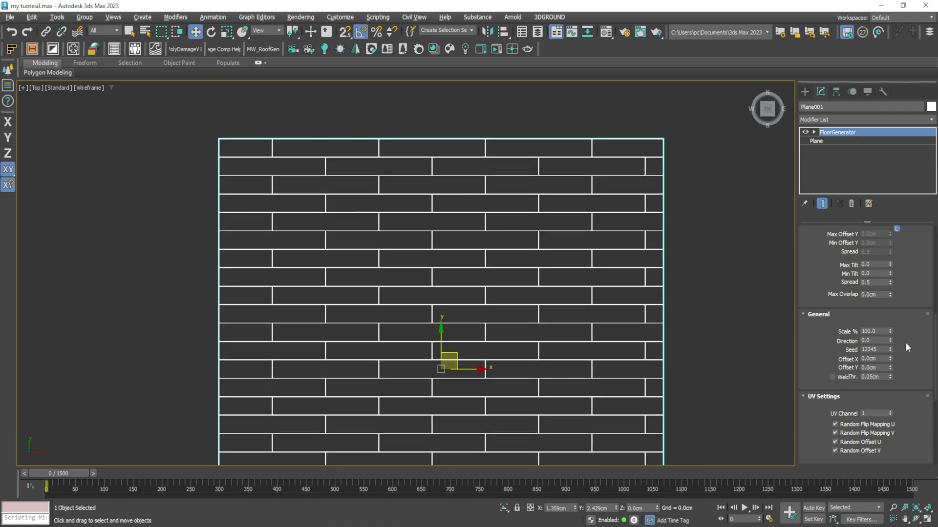
{"action": "type", "text": "5"}
{"action": "key", "text": "Return"}
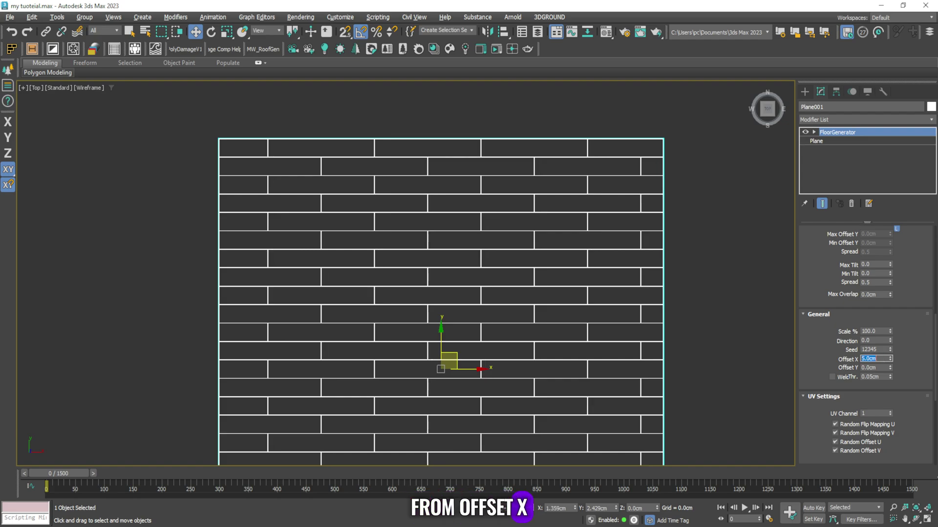
{"action": "type", "text": "50"}
{"action": "key", "text": "Return"}
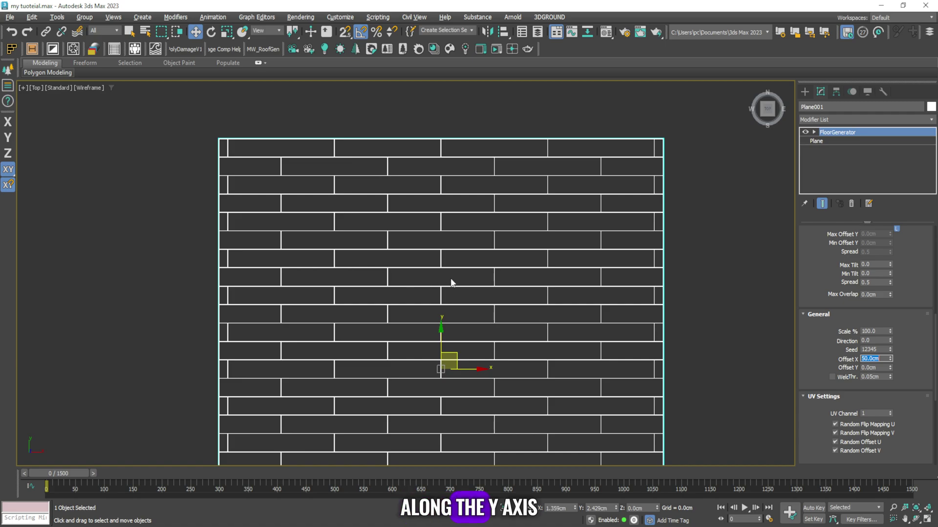
- Try an Offset X of 109.5 cm with the whole floor in view and reset it to 0 cm
{"action": "scroll", "coordinate": [450, 282], "scroll_direction": "down", "scroll_amount": 2}
{"action": "middle_click_drag", "start_coordinate": [436, 192], "coordinate": [456, 207]}
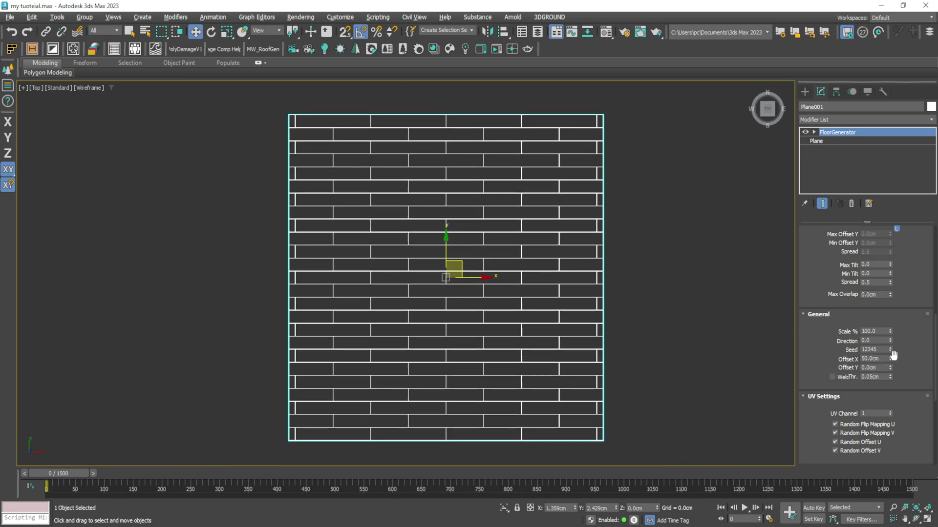
{"action": "left_click_drag", "start_coordinate": [890, 359], "coordinate": [897, 296]}
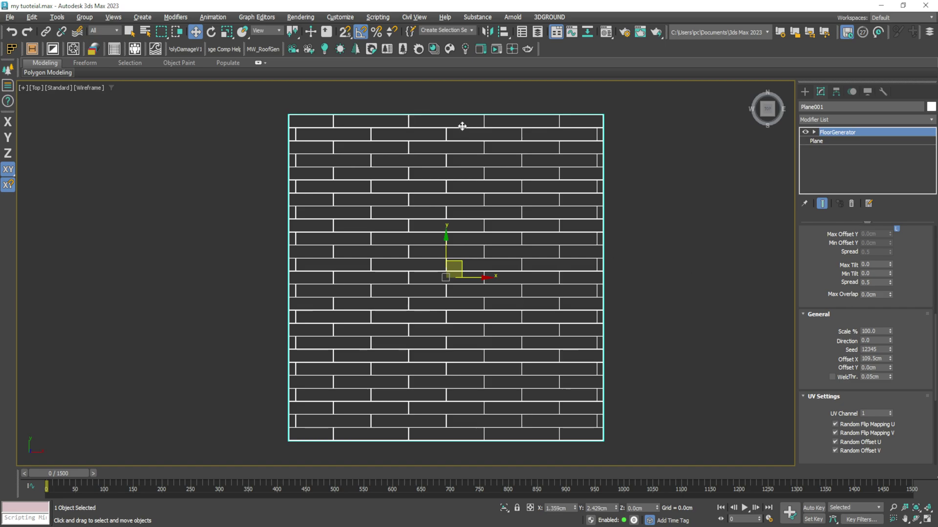
{"action": "scroll", "coordinate": [451, 113], "scroll_direction": "up", "scroll_amount": 3}
{"action": "scroll", "coordinate": [448, 166], "scroll_direction": "up", "scroll_amount": 2}
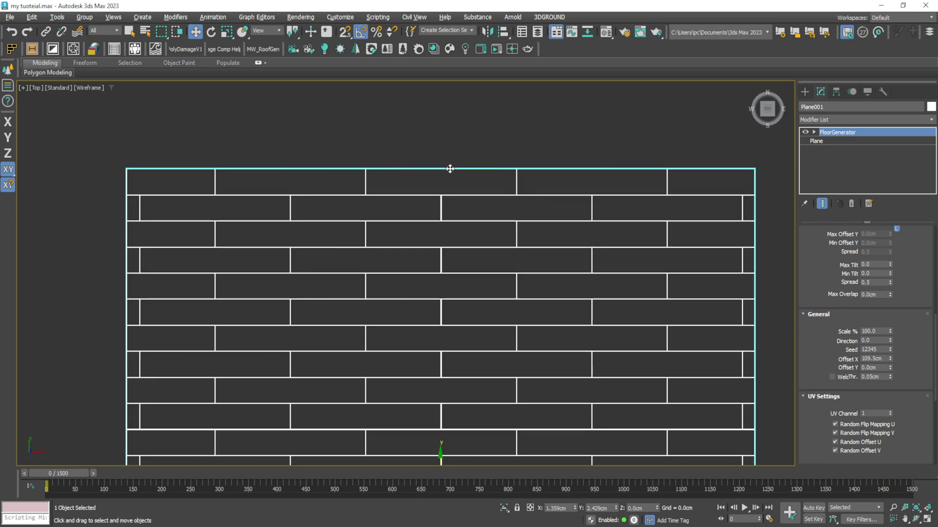
{"action": "scroll", "coordinate": [449, 168], "scroll_direction": "down", "scroll_amount": 4}
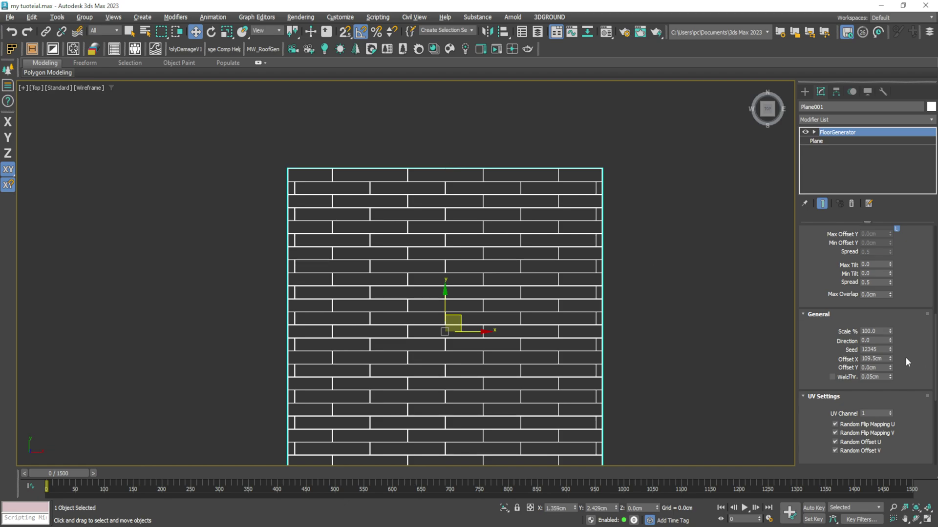
{"action": "right_click", "coordinate": [890, 359]}
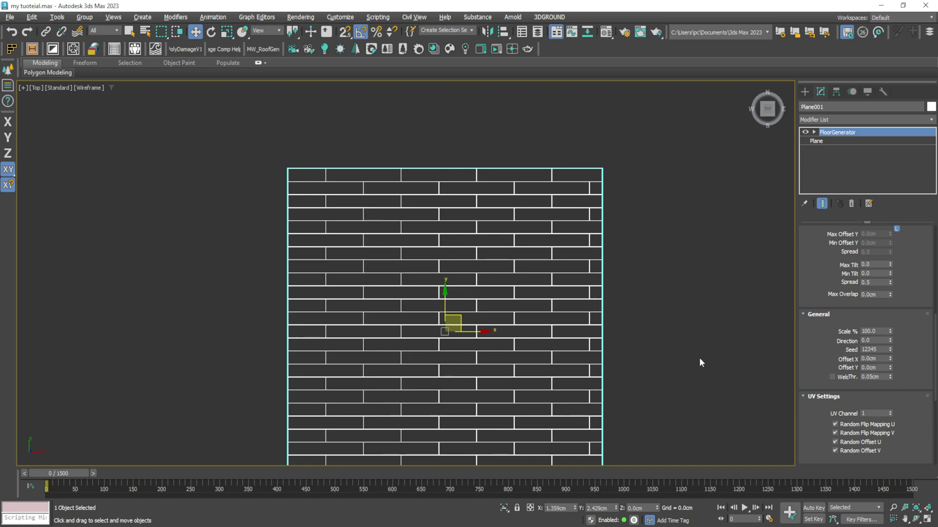
- Return to the maximized Perspective view and change the floor pattern to Herringbone
{"action": "key", "text": "alt+w"}
{"action": "key", "text": "alt+w"}
{"action": "middle_click_drag", "start_coordinate": [596, 368], "coordinate": [675, 369], "text": "alt"}
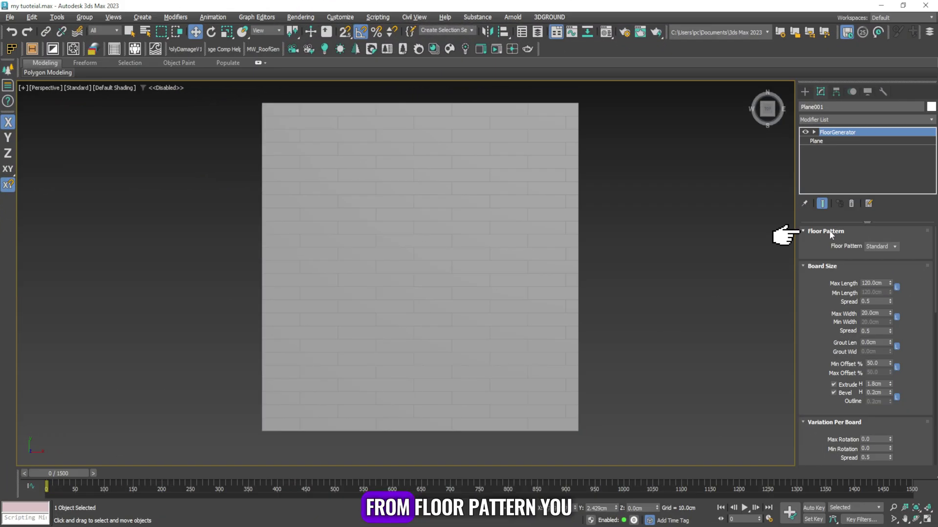
{"action": "left_click", "coordinate": [897, 246]}
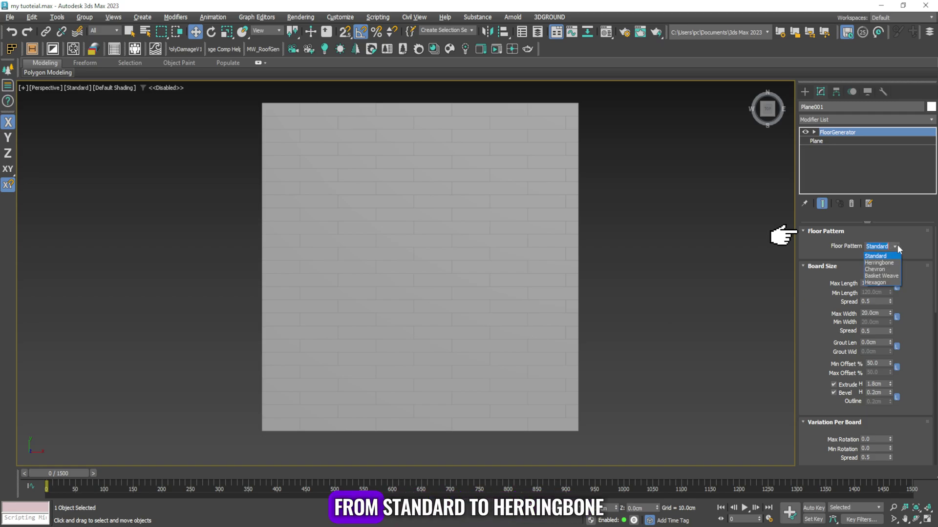
{"action": "left_click", "coordinate": [879, 263]}
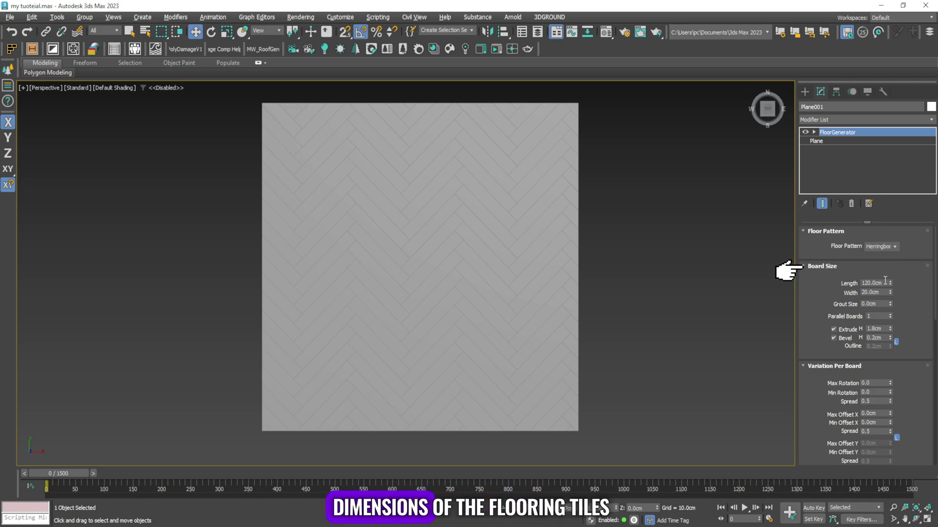
- Try a herringbone board length of 128.4 cm and set it back to 120 cm
{"action": "mouse_move", "coordinate": [890, 282]}
{"action": "left_mouse_down"}
{"action": "mouse_move", "coordinate": [890, 264]}
{"action": "mouse_move", "coordinate": [892, 277]}
{"action": "mouse_move", "coordinate": [880, 283]}
{"action": "left_mouse_up"}
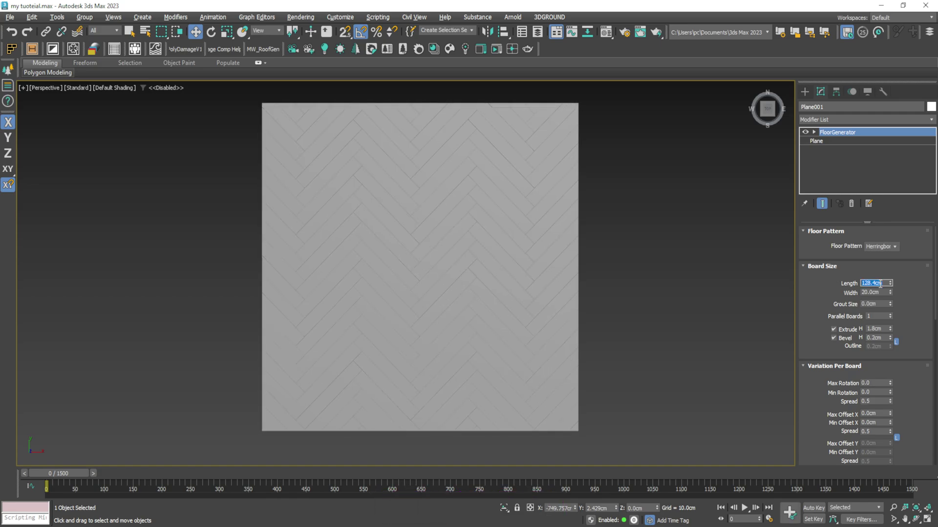
{"action": "type", "text": "120"}
{"action": "key", "text": "Return"}
- Try a herringbone board width of 40 cm and set it back to 20 cm
{"action": "left_click_drag", "start_coordinate": [889, 289], "coordinate": [896, 239]}
{"action": "scroll", "coordinate": [441, 253], "scroll_direction": "up", "scroll_amount": 5}
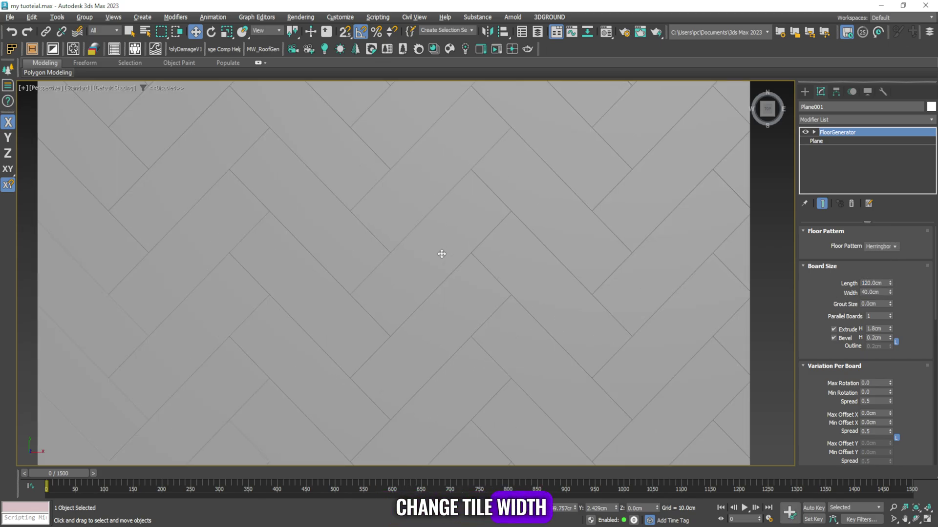
{"action": "scroll", "coordinate": [444, 254], "scroll_direction": "down", "scroll_amount": 3}
{"action": "middle_click_drag", "start_coordinate": [444, 253], "coordinate": [467, 255]}
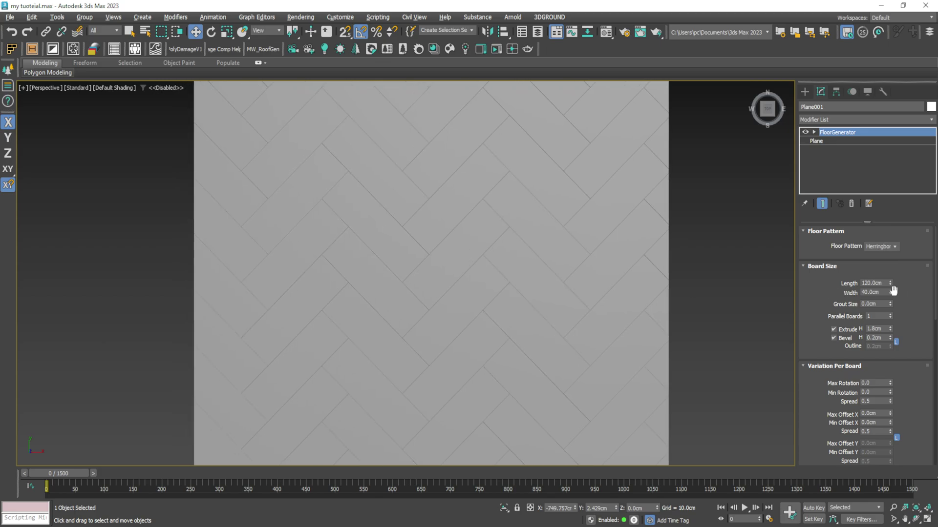
{"action": "left_click_drag", "start_coordinate": [890, 291], "coordinate": [893, 304]}
{"action": "type", "text": "20"}
{"action": "key", "text": "Return"}
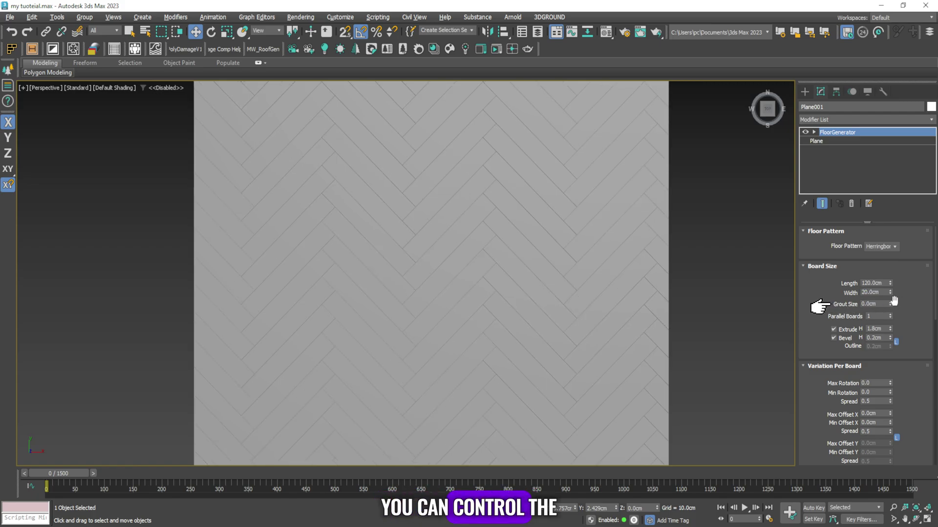
- Try grout sizes of 10.59 cm and 5.93 cm between the herringbone boards and return the grout to 0 cm
{"action": "left_click_drag", "start_coordinate": [893, 301], "coordinate": [811, 282]}
{"action": "scroll", "coordinate": [517, 307], "scroll_direction": "down", "scroll_amount": 2}
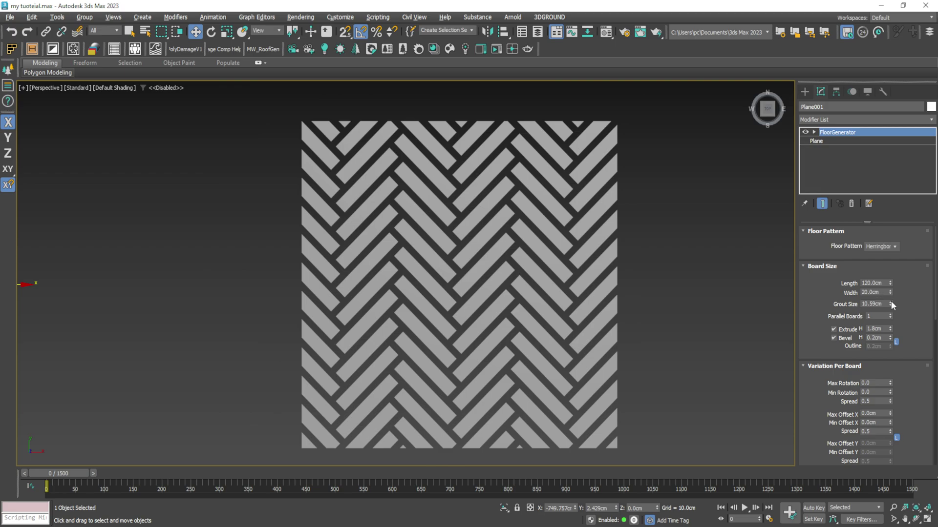
{"action": "left_click_drag", "start_coordinate": [890, 302], "coordinate": [888, 321]}
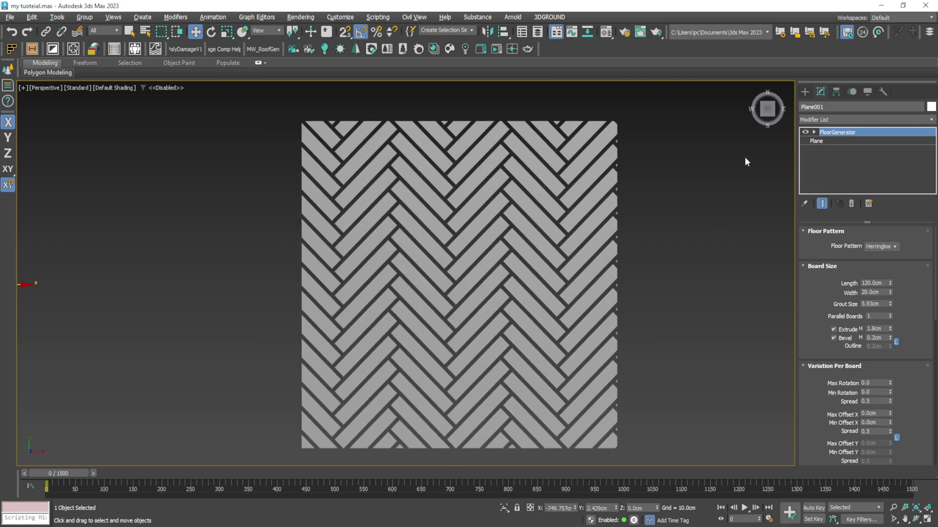
{"action": "scroll", "coordinate": [663, 248], "scroll_direction": "up", "scroll_amount": 2}
{"action": "middle_click_drag", "start_coordinate": [622, 303], "coordinate": [599, 287]}
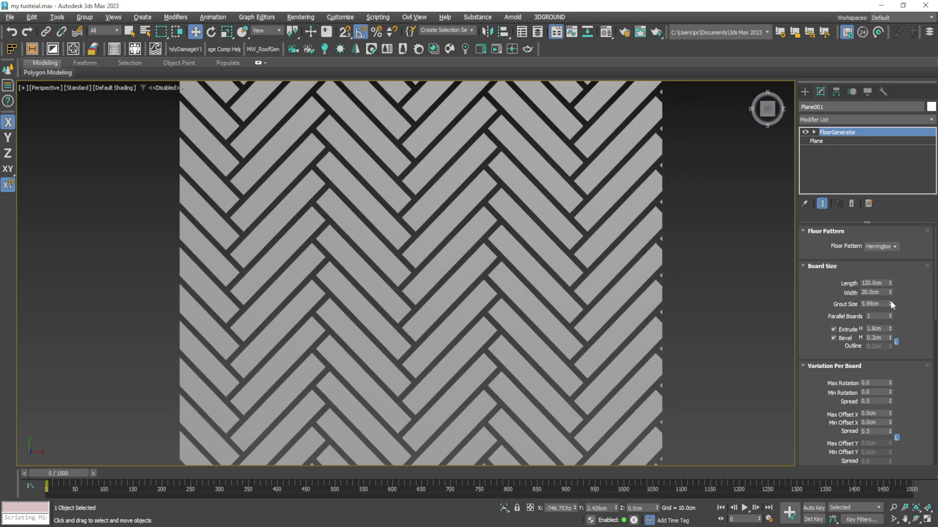
{"action": "left_click_drag", "start_coordinate": [889, 304], "coordinate": [888, 365]}
{"action": "scroll", "coordinate": [489, 374], "scroll_direction": "up", "scroll_amount": 5}
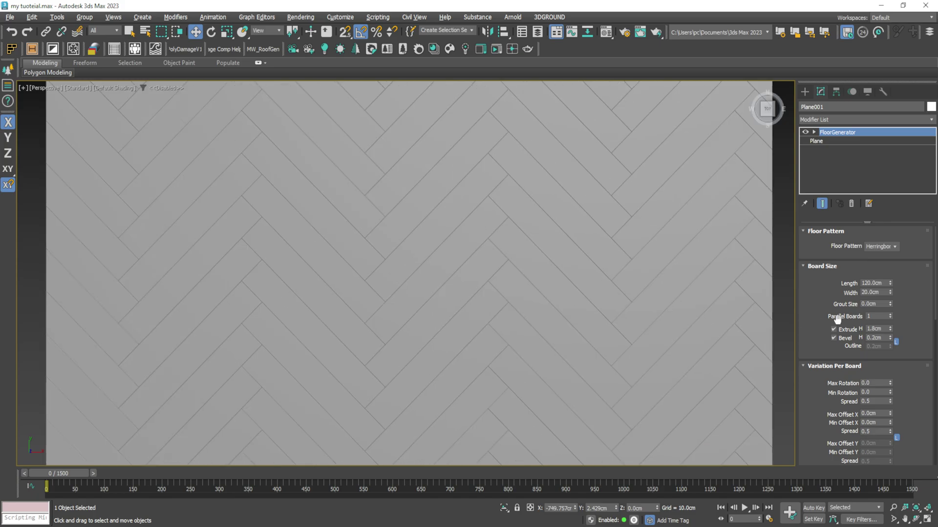
- Try 5 and 2 parallel boards in the herringbone pattern and return the number to 1
{"action": "left_click", "coordinate": [890, 314]}
{"action": "left_click", "coordinate": [889, 314]}
{"action": "left_click", "coordinate": [890, 314]}
{"action": "left_click", "coordinate": [890, 314]}
{"action": "scroll", "coordinate": [567, 285], "scroll_direction": "down", "scroll_amount": 3}
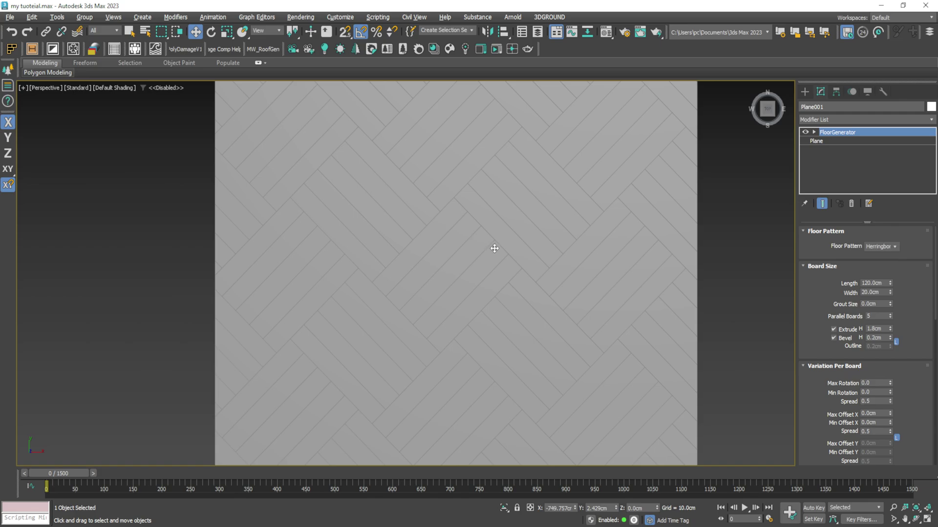
{"action": "middle_click_drag", "start_coordinate": [501, 288], "coordinate": [514, 307]}
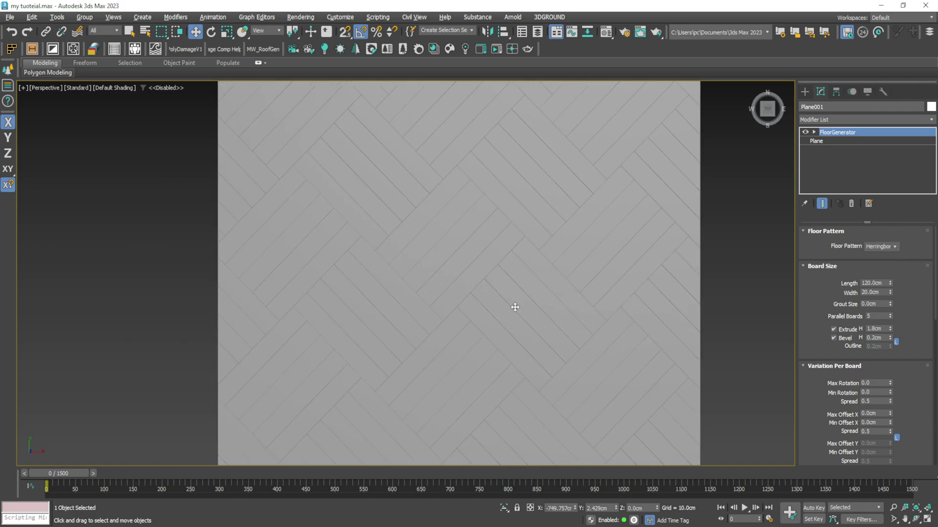
{"action": "left_click_drag", "start_coordinate": [888, 317], "coordinate": [890, 318]}
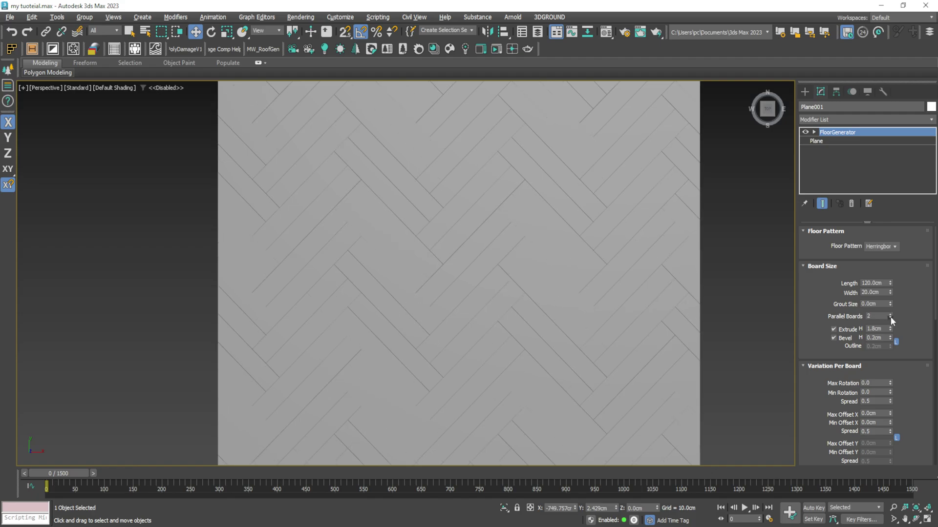
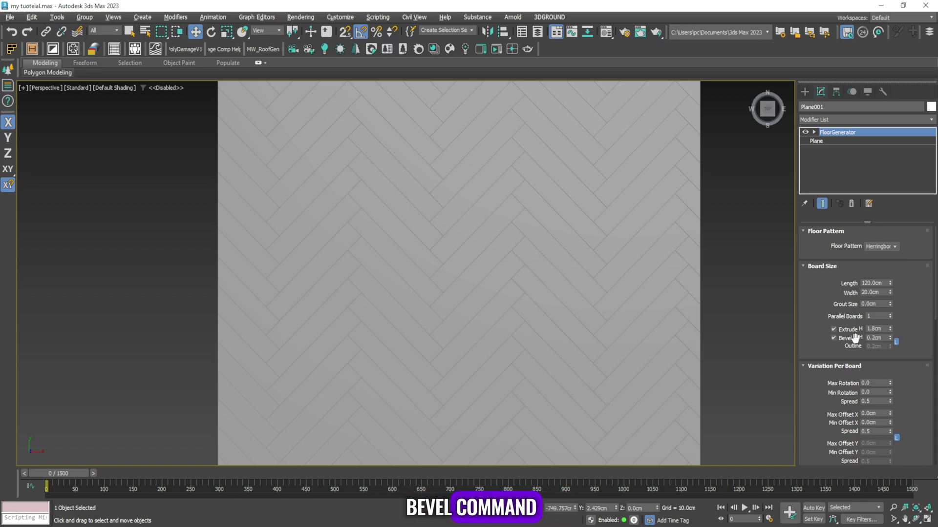
- In the maximized Front view, try an extrude height of 1.568 cm and bevel height of 0.74 cm, and restore 1.8 cm and 0.2 cm
{"action": "key", "text": "alt+w"}
{"action": "key", "text": "alt+w"}
{"action": "scroll", "coordinate": [545, 299], "scroll_direction": "down", "scroll_amount": 1}
{"action": "middle_click_drag", "start_coordinate": [545, 300], "coordinate": [494, 247]}
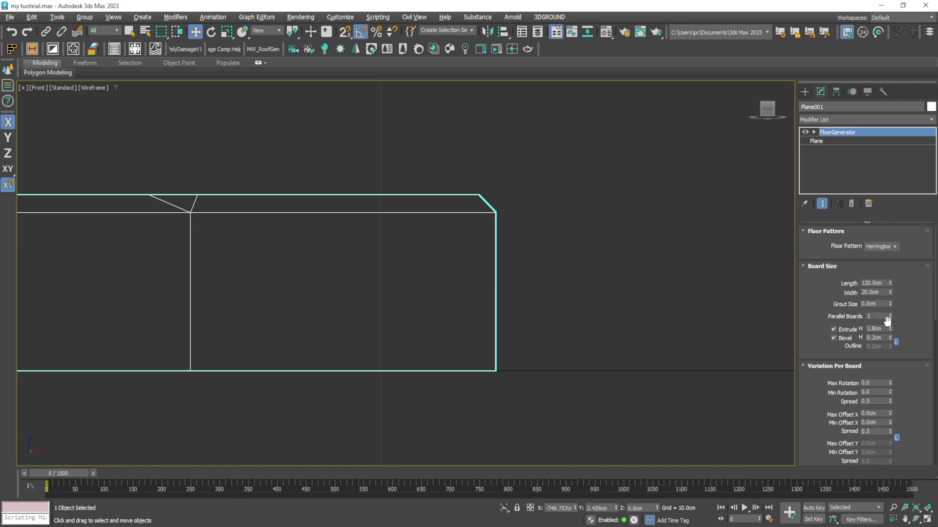
{"action": "left_click_drag", "start_coordinate": [890, 329], "coordinate": [891, 308]}
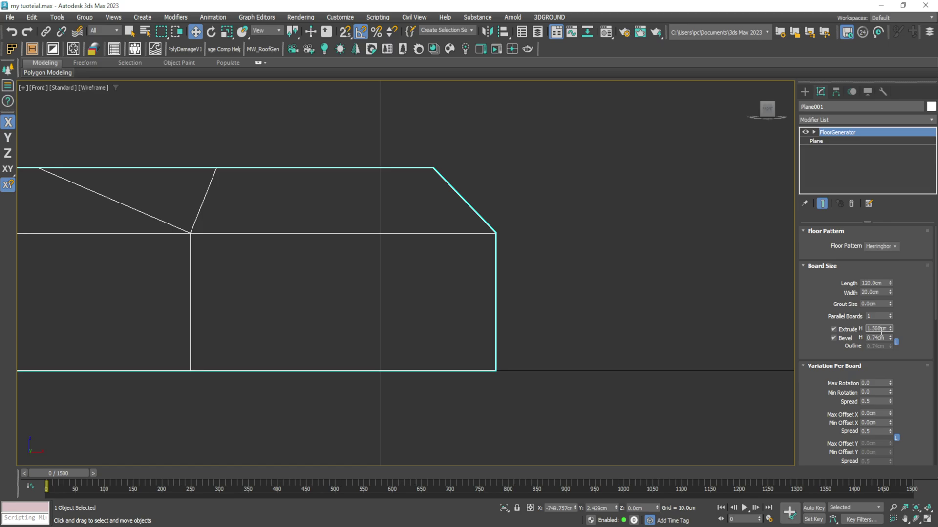
{"action": "type", "text": "1.8"}
{"action": "key", "text": "Return"}
{"action": "left_click_drag", "start_coordinate": [889, 340], "coordinate": [890, 337]}
{"action": "type", "text": "0.2"}
{"action": "key", "text": "Return"}
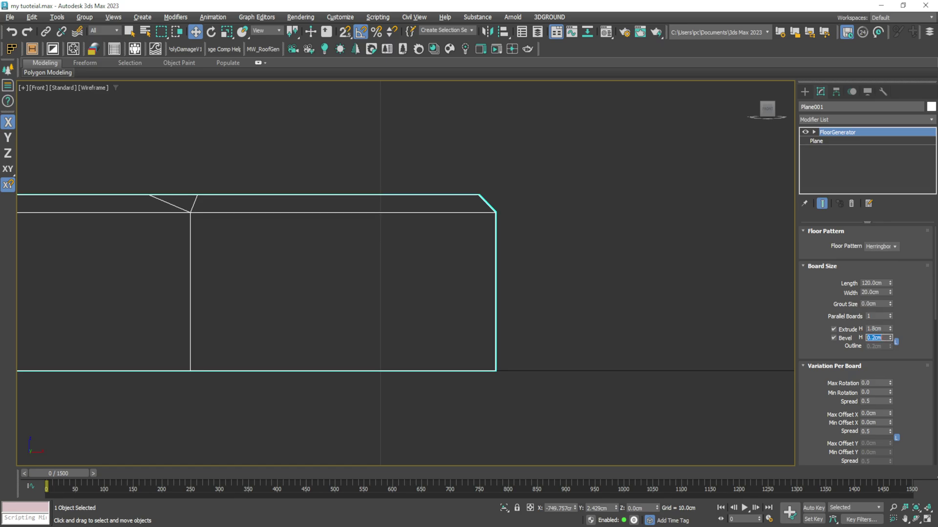
- In the maximized Perspective view, try a larger general scale for the herringbone floor and set it back to 100%
{"action": "key", "text": "alt+w"}
{"action": "key", "text": "alt+w"}
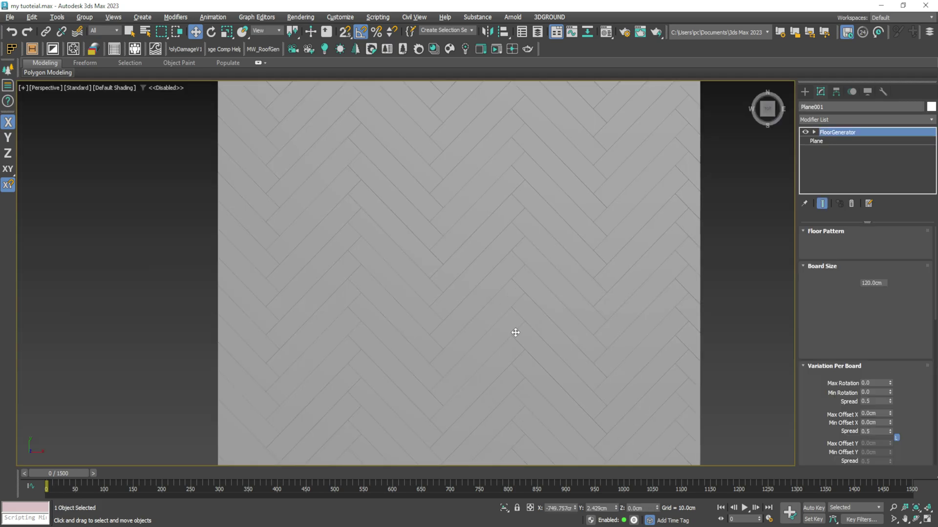
{"action": "key", "text": "z"}
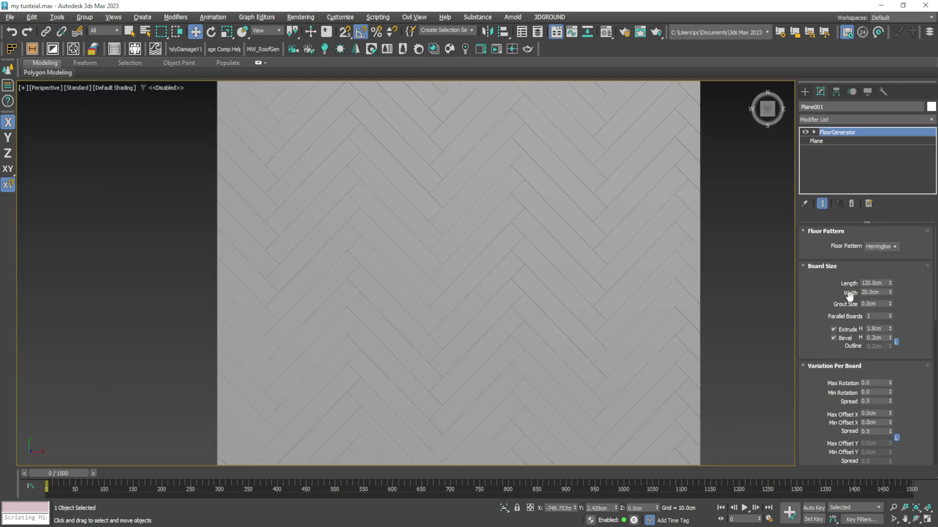
{"action": "scroll", "coordinate": [807, 306], "scroll_direction": "down", "scroll_amount": 10}
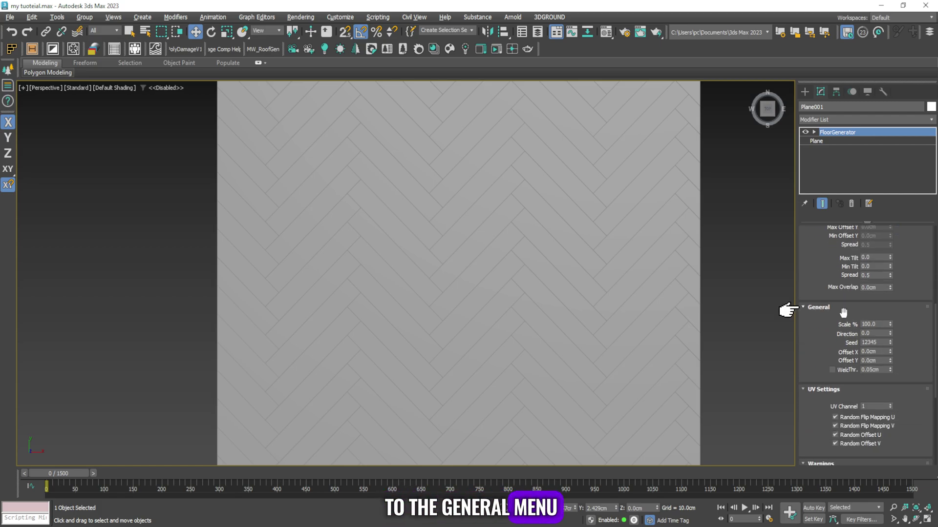
{"action": "left_click_drag", "start_coordinate": [890, 324], "coordinate": [889, 322]}
{"action": "double_click", "coordinate": [885, 324]}
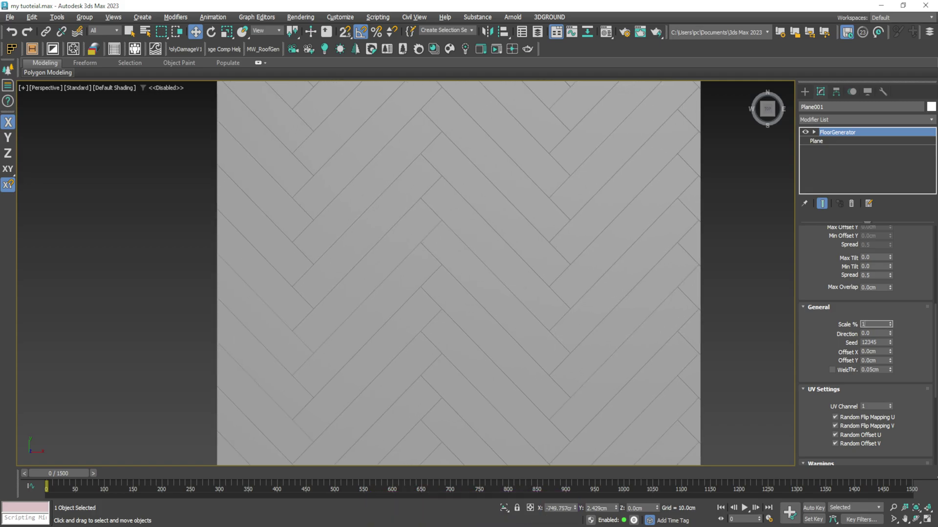
{"action": "key", "text": "Return"}
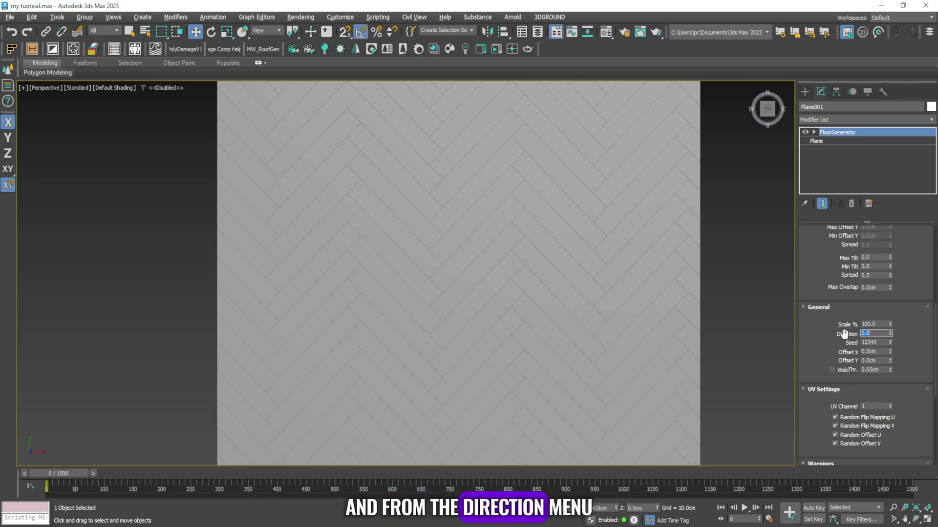
- Try herringbone directions of 45 and 90 degrees and return the direction to 0
{"action": "type", "text": "45"}
{"action": "key", "text": "Return"}
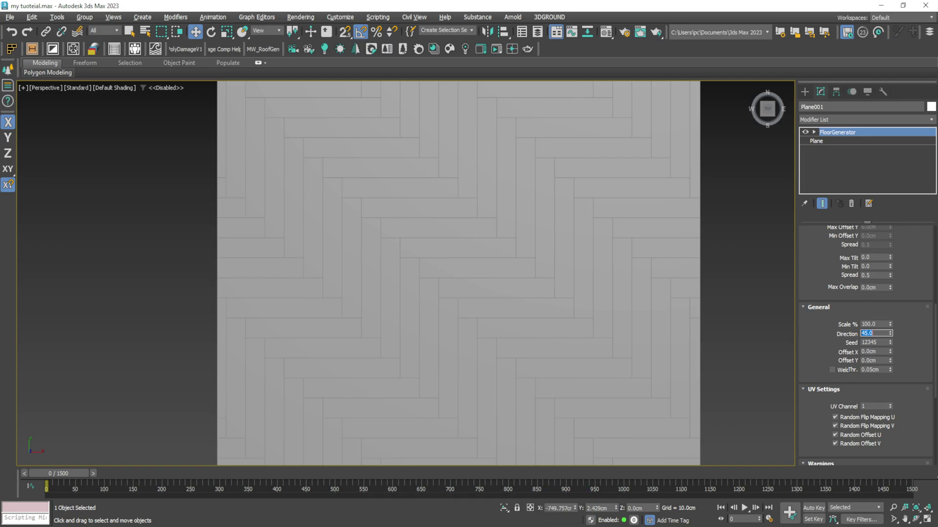
{"action": "key", "text": "Return"}
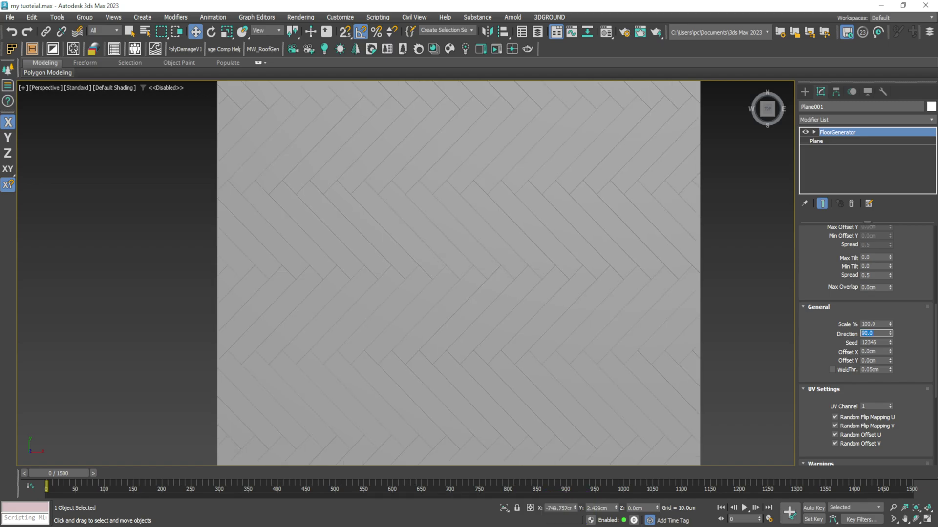
{"action": "type", "text": "0"}
{"action": "key", "text": "Return"}
- Shift the herringbone pattern along X, trying general offsets of 20 cm and 30 cm
{"action": "middle_click_drag", "start_coordinate": [464, 163], "coordinate": [451, 279]}
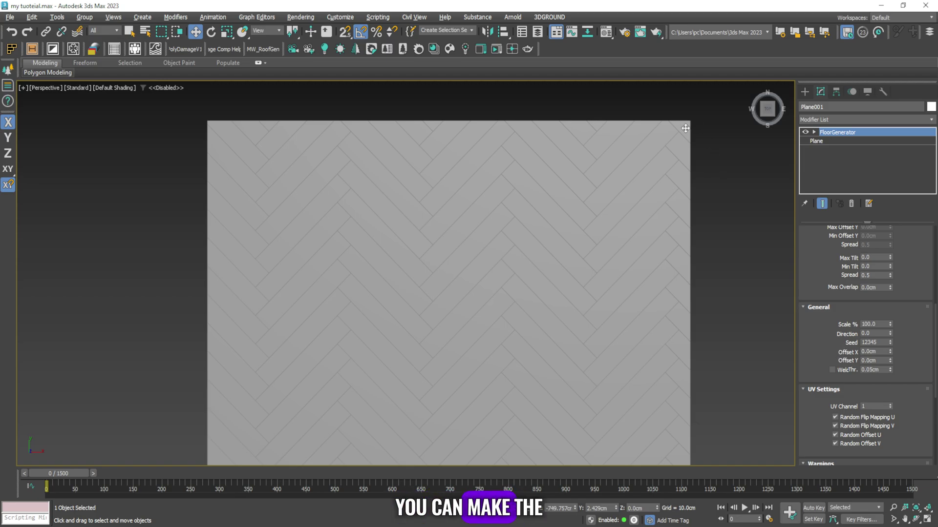
{"action": "left_click", "coordinate": [876, 352]}
{"action": "type", "text": "20"}
{"action": "key", "text": "Return"}
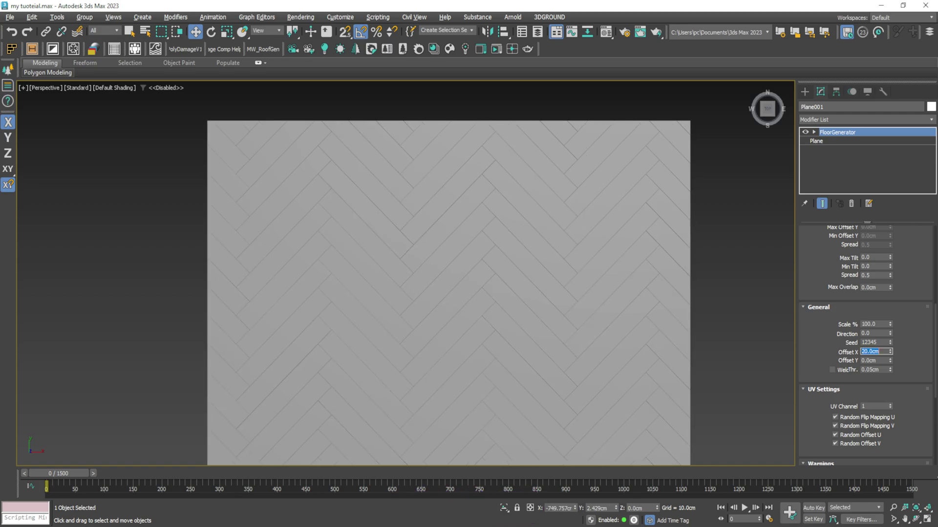
{"action": "type", "text": "30"}
{"action": "key", "text": "Return"}
{"action": "left_click_drag", "start_coordinate": [669, 283], "coordinate": [535, 269]}
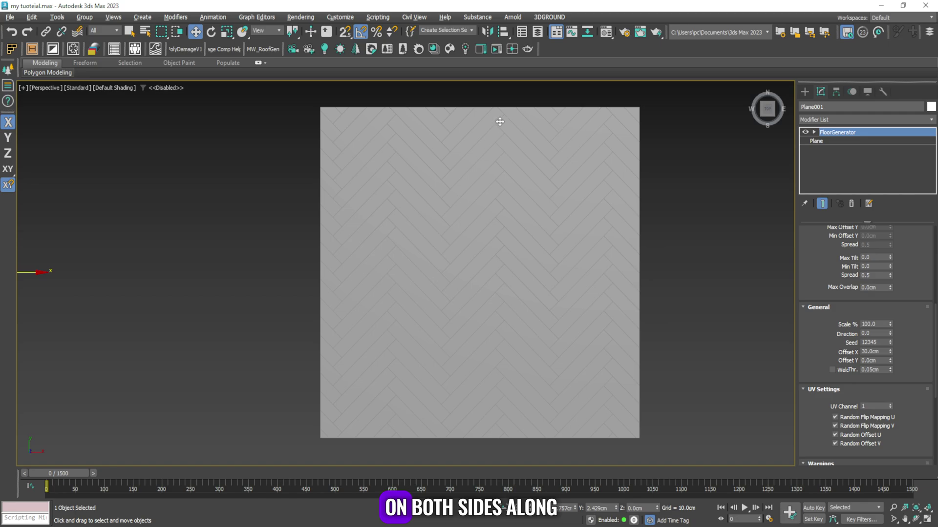
- Try general Y offsets of 50 cm and 60 cm, and return both the X and Y offsets to 0 cm
{"action": "double_click", "coordinate": [882, 359]}
{"action": "type", "text": "50"}
{"action": "key", "text": "Return"}
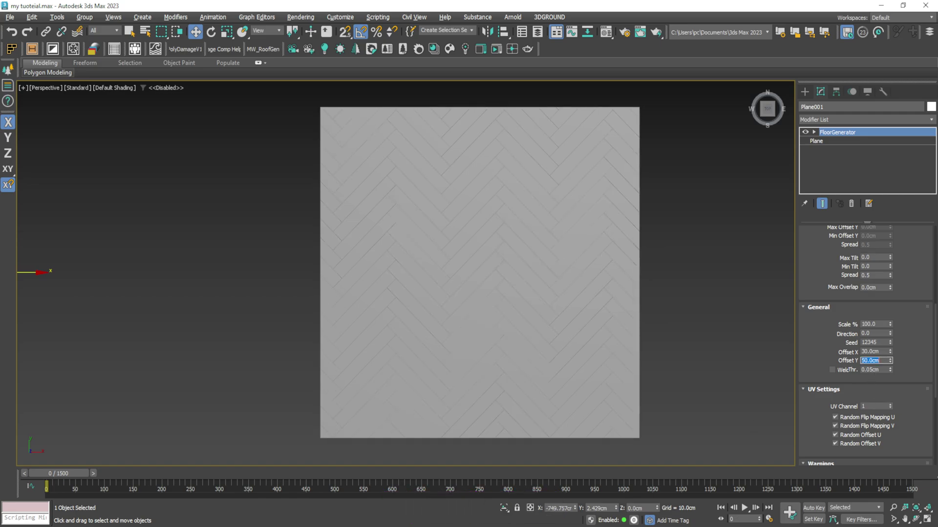
{"action": "type", "text": "60"}
{"action": "key", "text": "Return"}
{"action": "scroll", "coordinate": [551, 102], "scroll_direction": "up", "scroll_amount": 3}
{"action": "scroll", "coordinate": [511, 122], "scroll_direction": "up", "scroll_amount": 3}
{"action": "scroll", "coordinate": [513, 122], "scroll_direction": "down", "scroll_amount": 3}
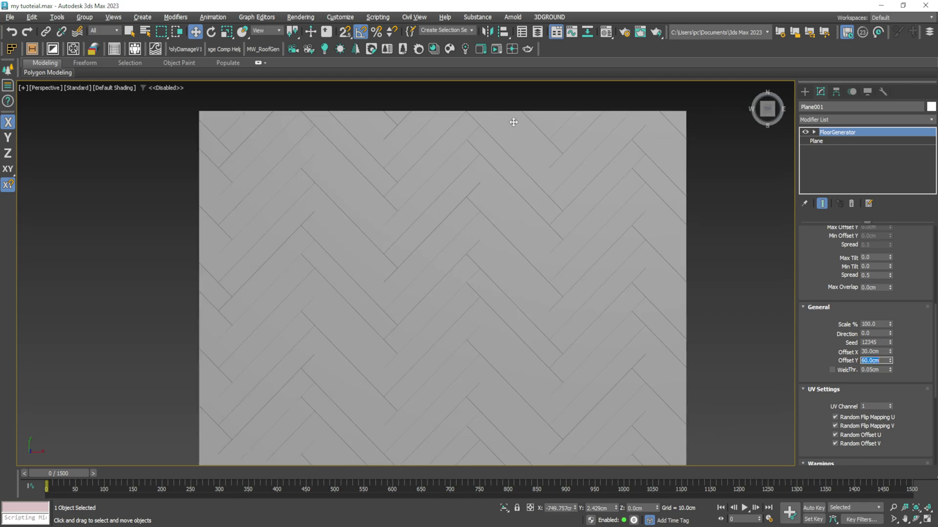
{"action": "left_click_drag", "start_coordinate": [889, 357], "coordinate": [903, 433]}
{"action": "left_click_drag", "start_coordinate": [889, 351], "coordinate": [920, 450]}
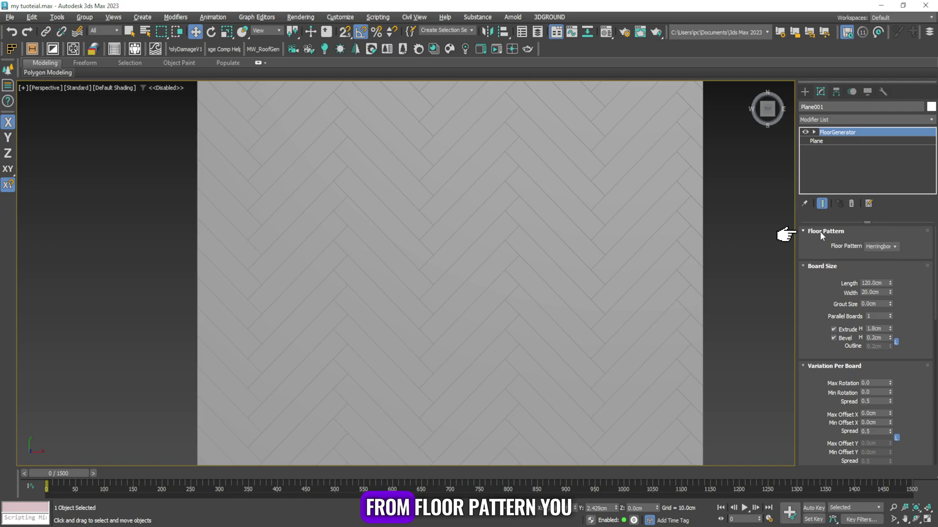
- Switch the floor pattern to Chevron, and try a board length of 129.6 cm before restoring 120 cm
{"action": "left_click", "coordinate": [892, 245]}
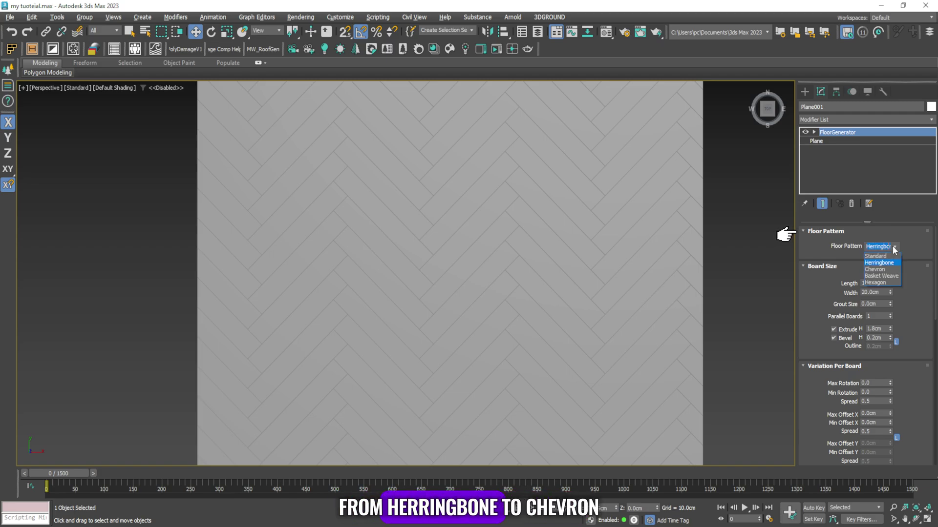
{"action": "left_click", "coordinate": [884, 270]}
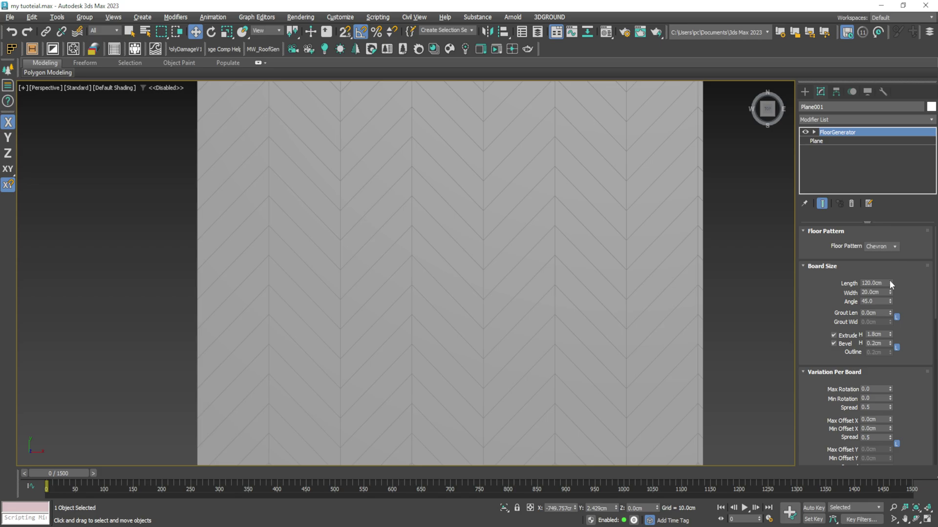
{"action": "left_click_drag", "start_coordinate": [889, 282], "coordinate": [893, 282]}
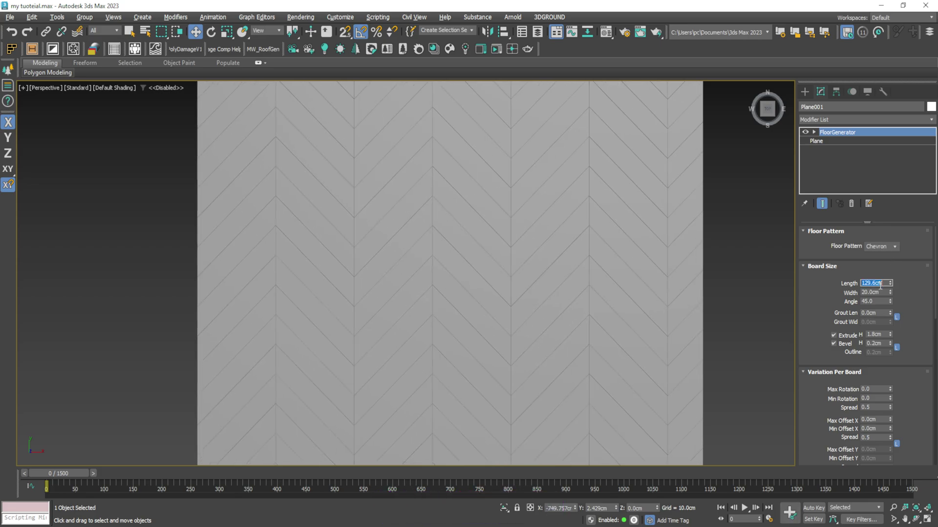
{"action": "key", "text": "Return"}
- Try a chevron board width of 22.4 cm and set it back to 20 cm
{"action": "left_click_drag", "start_coordinate": [890, 292], "coordinate": [897, 285]}
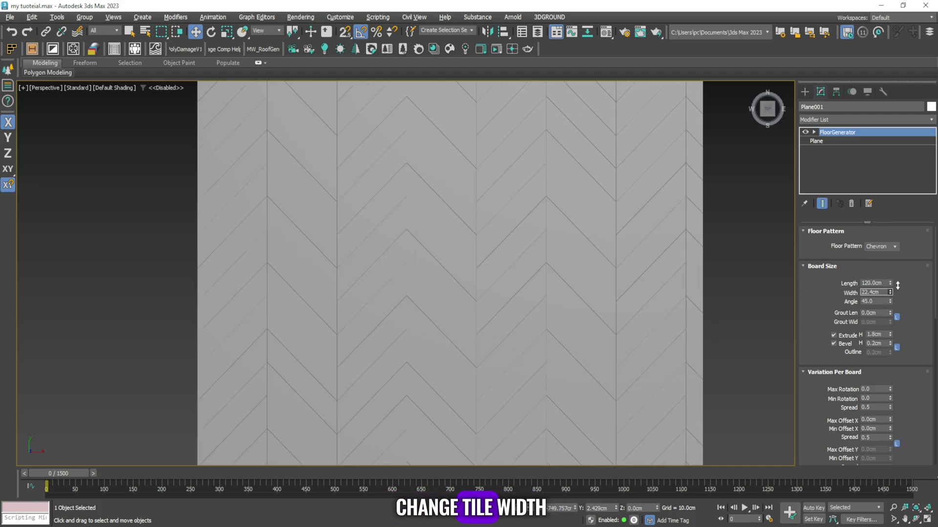
{"action": "double_click", "coordinate": [875, 292]}
{"action": "key", "text": "Return"}
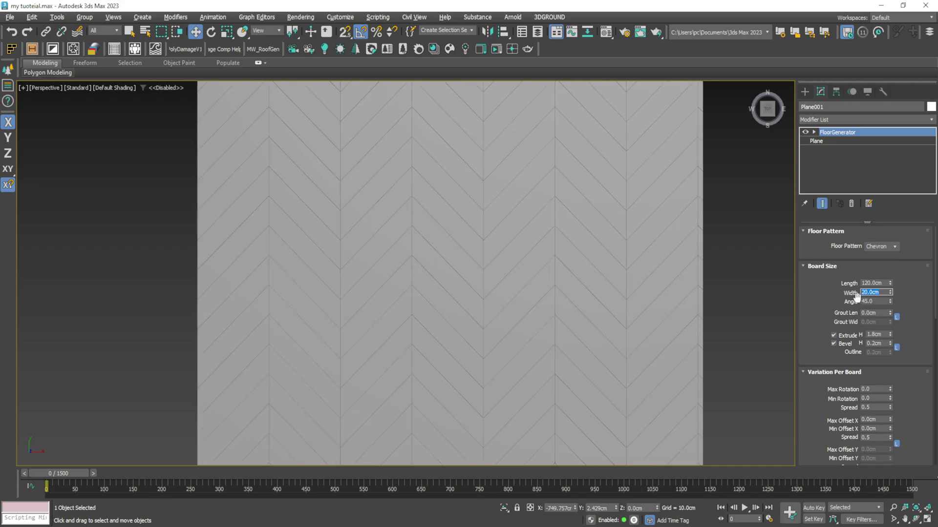
- Try a 20-degree angle between the chevron boards and set it back to 45 degrees
{"action": "scroll", "coordinate": [583, 250], "scroll_direction": "up", "scroll_amount": 4}
{"action": "middle_click_drag", "start_coordinate": [576, 247], "coordinate": [544, 225]}
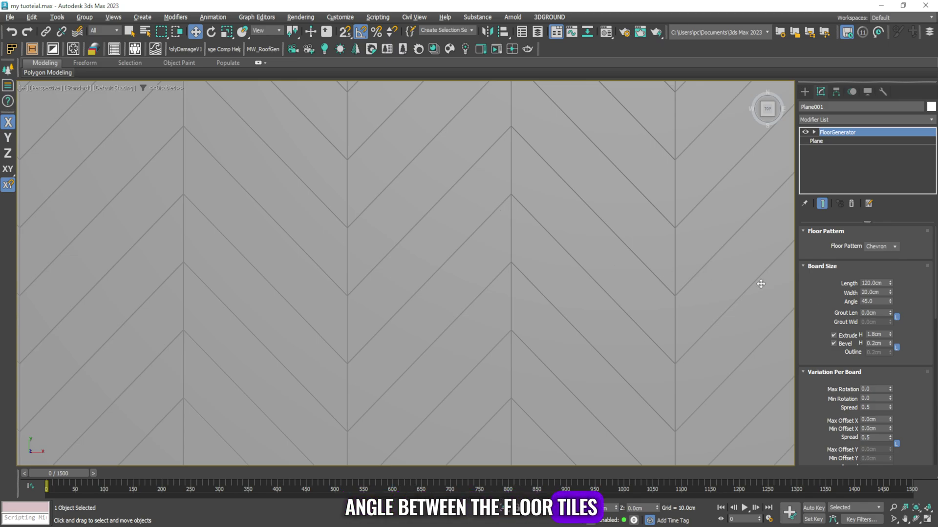
{"action": "double_click", "coordinate": [881, 302]}
{"action": "key", "text": "Return"}
{"action": "scroll", "coordinate": [590, 224], "scroll_direction": "down", "scroll_amount": 2}
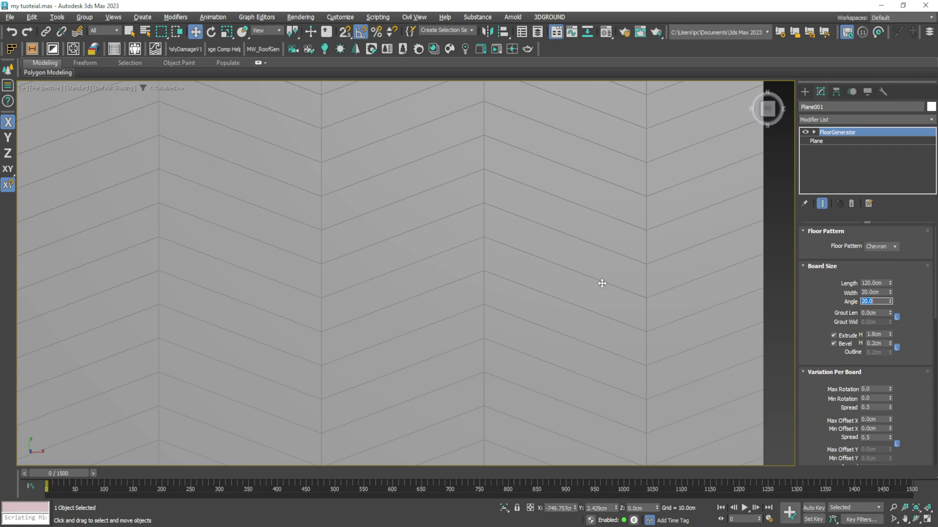
{"action": "type", "text": "45"}
{"action": "key", "text": "Return"}
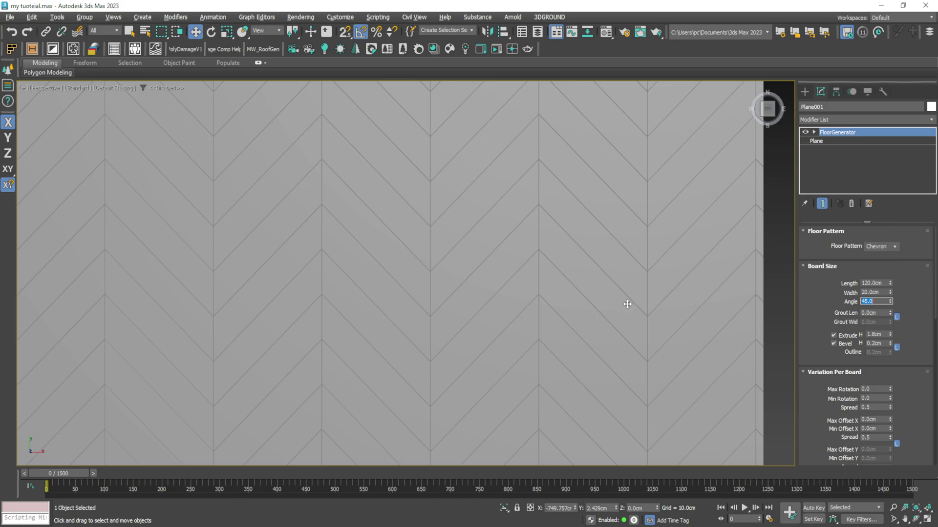
- Try a larger grout length between the chevron boards and return it to 0 cm
{"action": "scroll", "coordinate": [444, 270], "scroll_direction": "down", "scroll_amount": 4}
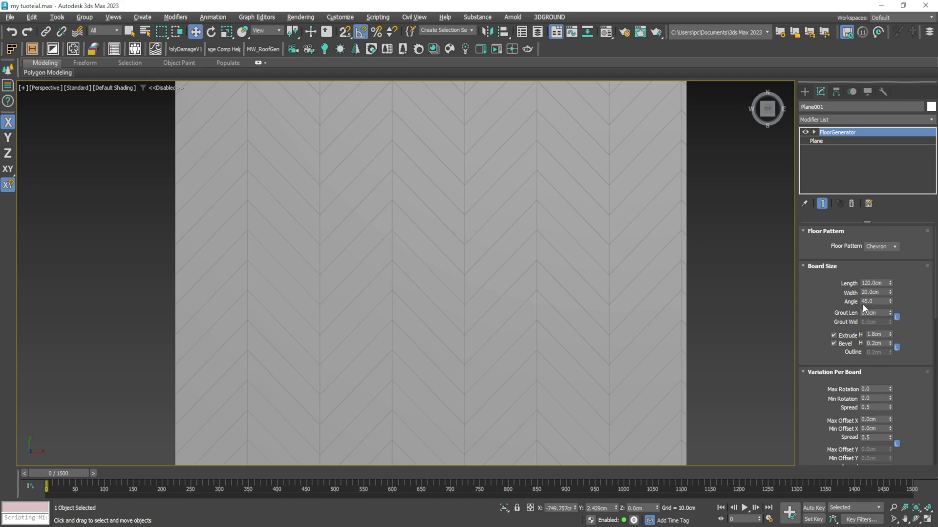
{"action": "left_click_drag", "start_coordinate": [890, 314], "coordinate": [904, 201]}
{"action": "left_click", "coordinate": [737, 322]}
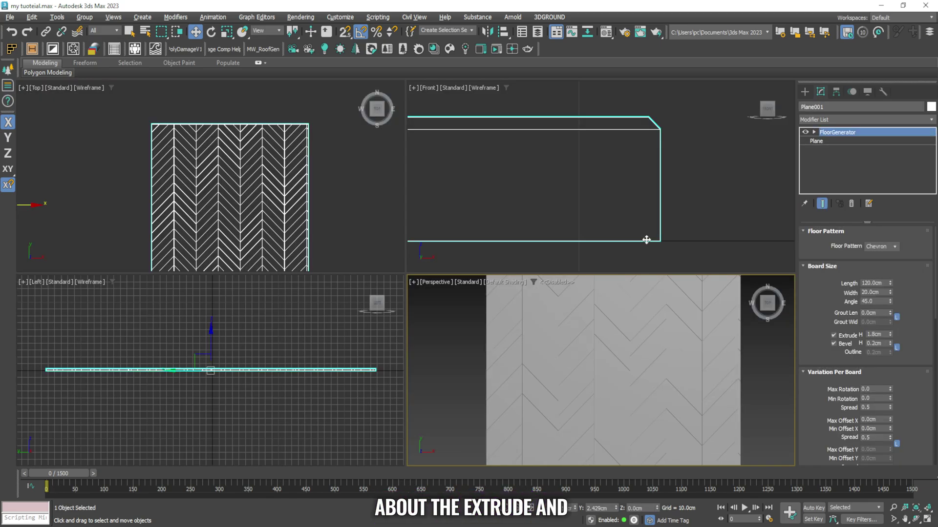
- In the maximized Front view, try greater extrude and bevel heights for the chevron boards, and restore 1.8 cm and 0.2 cm
{"action": "key", "text": "alt+w"}
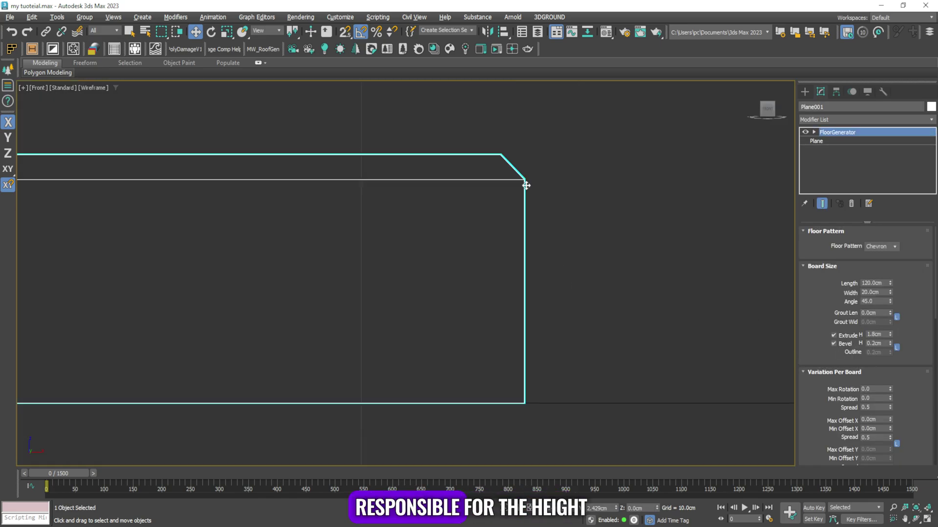
{"action": "left_click_drag", "start_coordinate": [890, 334], "coordinate": [895, 332]}
{"action": "right_click", "coordinate": [887, 331]}
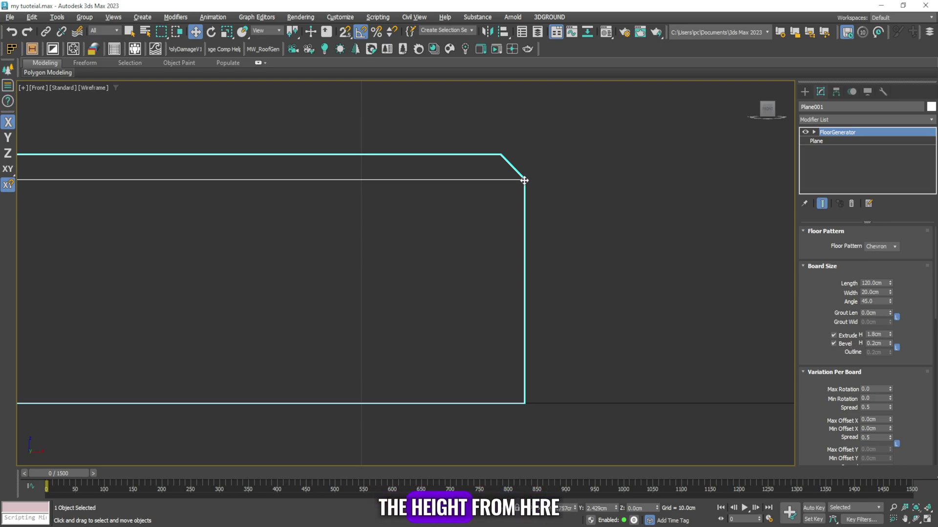
{"action": "left_click_drag", "start_coordinate": [890, 344], "coordinate": [892, 327]}
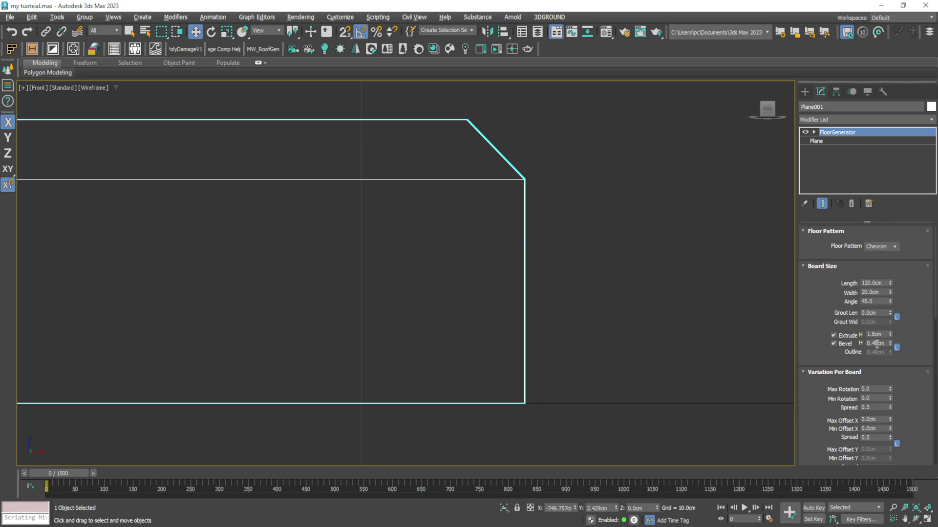
{"action": "key", "text": "Return"}
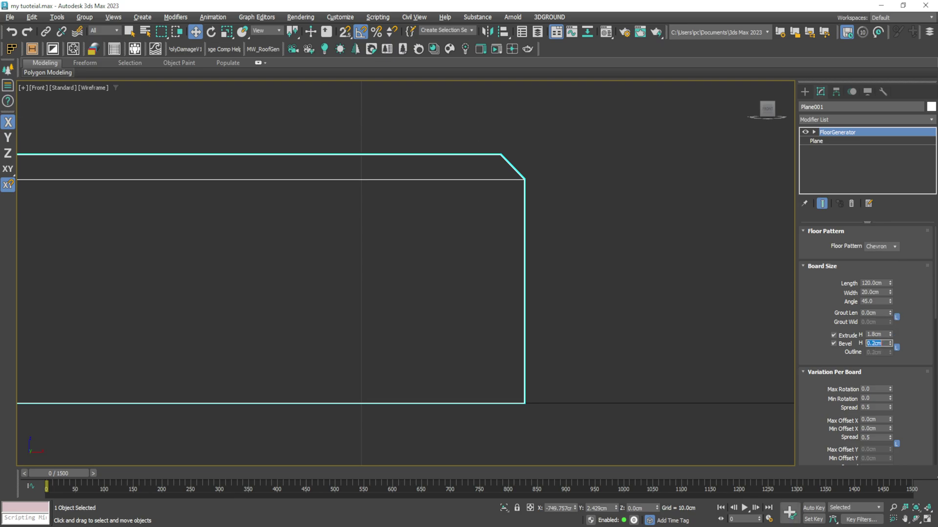
- Back in the maximized Perspective view, try a different general scale for the chevron floor and restore 100%
{"action": "key", "text": "alt+w"}
{"action": "left_click", "coordinate": [790, 305]}
{"action": "key", "text": "alt+w"}
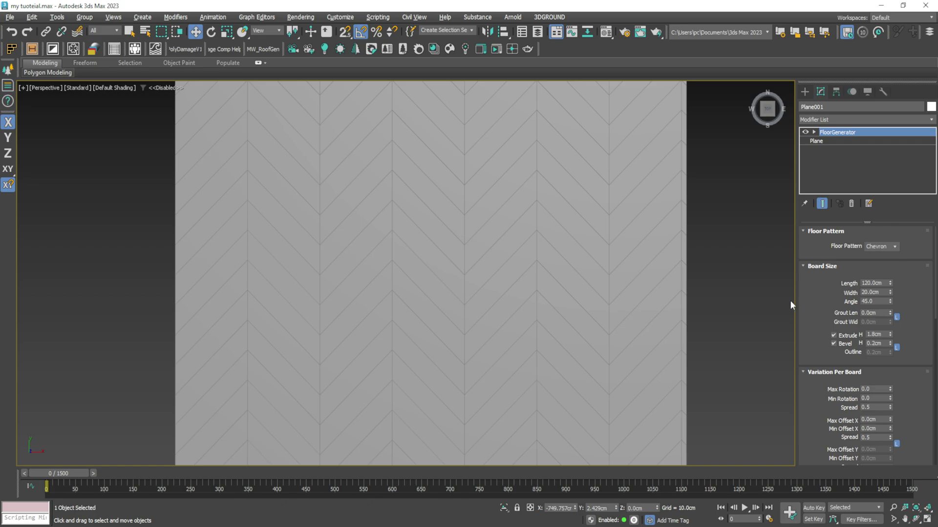
{"action": "scroll", "coordinate": [910, 347], "scroll_direction": "down", "scroll_amount": 5}
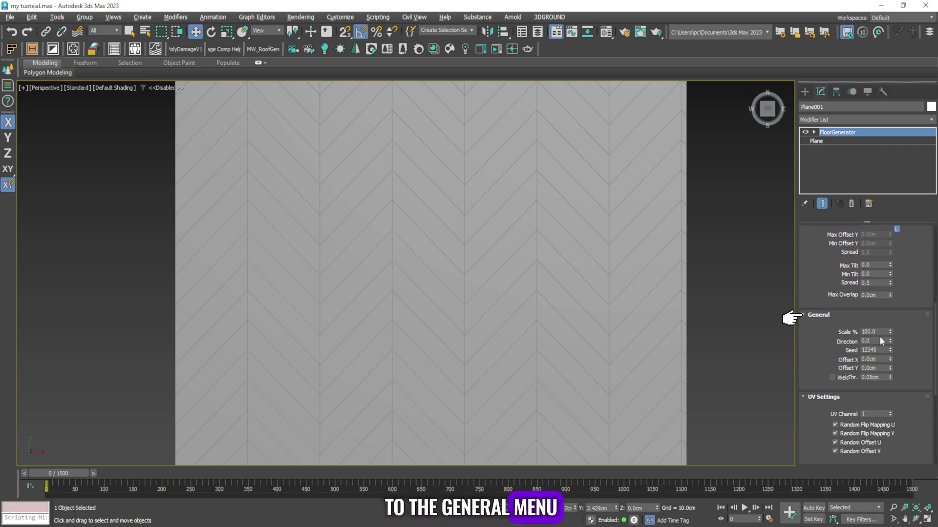
{"action": "left_click_drag", "start_coordinate": [891, 332], "coordinate": [895, 327]}
{"action": "right_click", "coordinate": [895, 326]}
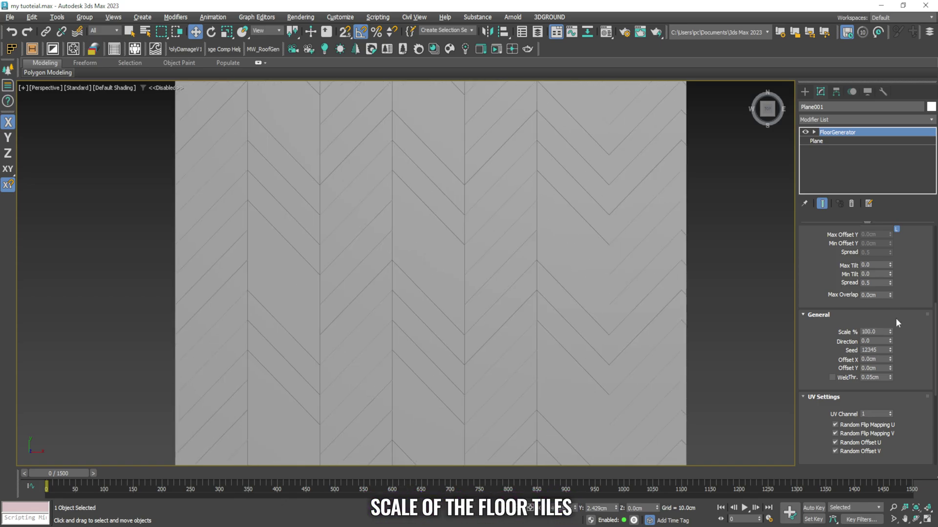
- Try chevron directions of 45, 20 and 90 degrees and return the direction to 0
{"action": "left_click", "coordinate": [874, 341]}
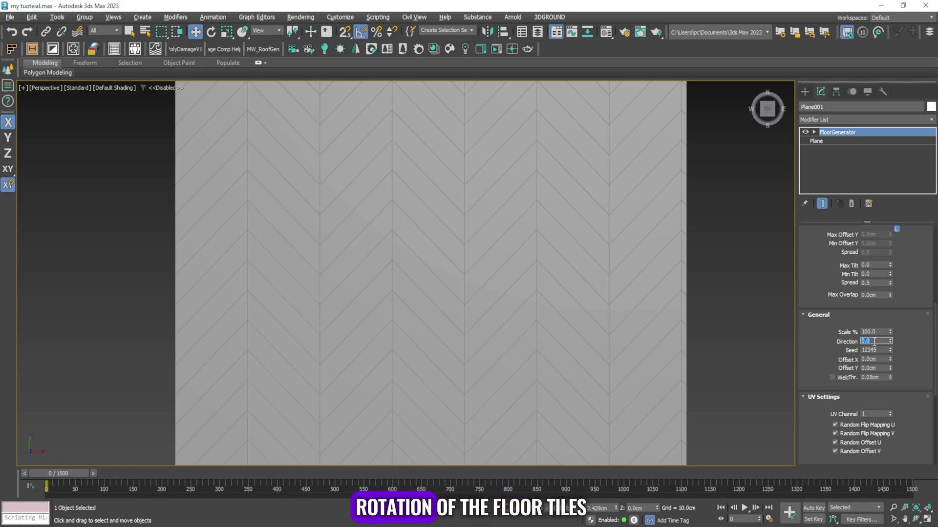
{"action": "type", "text": "45"}
{"action": "key", "text": "Return"}
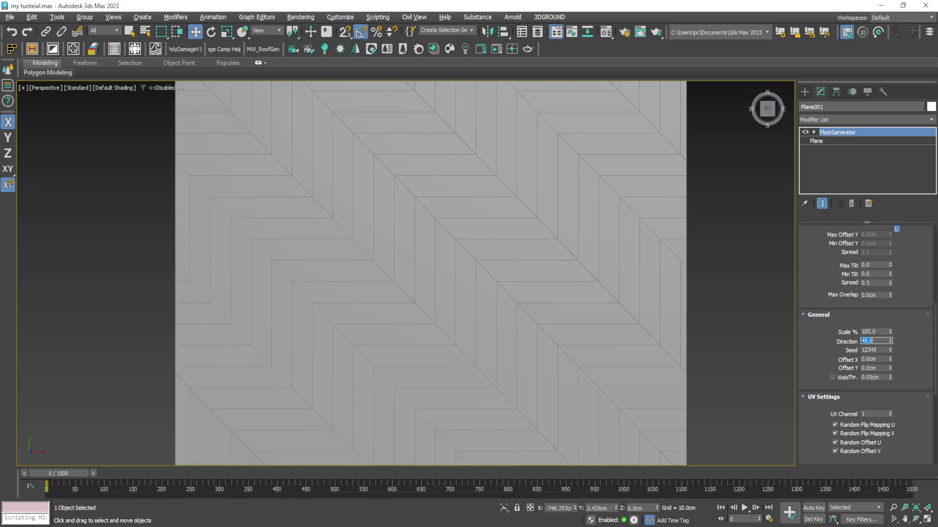
{"action": "key", "text": "Return"}
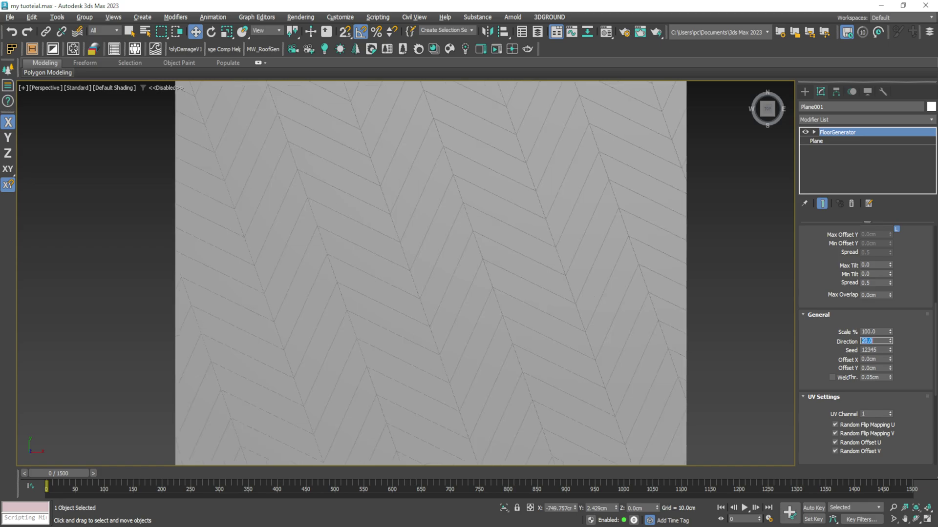
{"action": "type", "text": "90"}
{"action": "key", "text": "Return"}
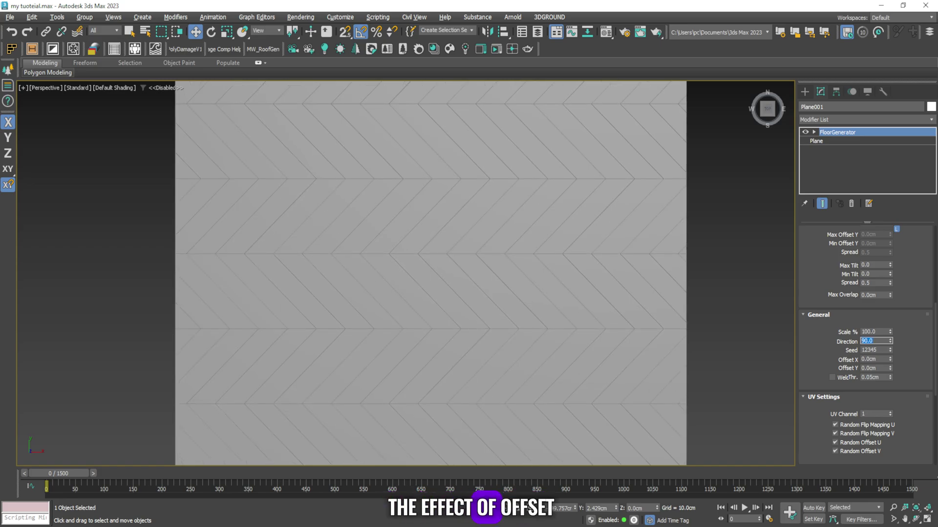
{"action": "type", "text": "0"}
{"action": "key", "text": "Return"}
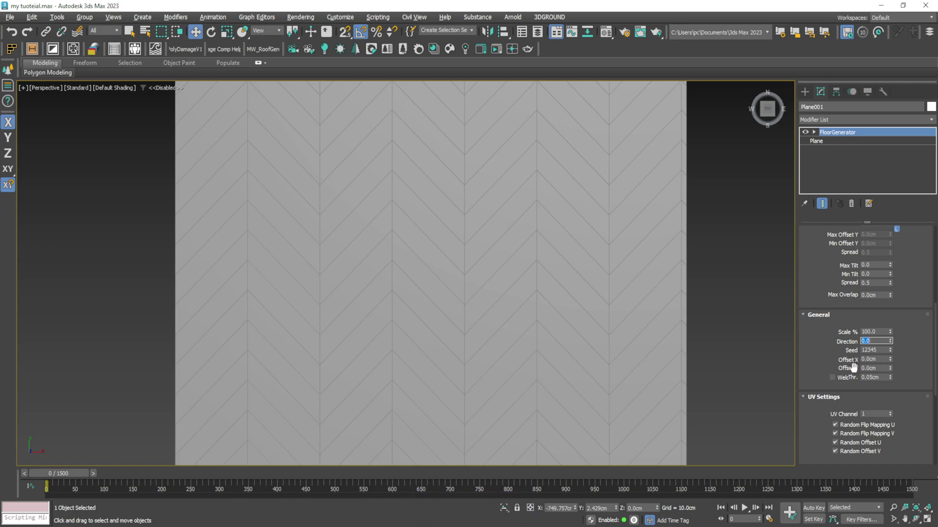
- Try shifting the chevron pattern with Offset X and Offset Y, including an X offset of 50 cm, and return Offset Y to 0 cm
{"action": "scroll", "coordinate": [542, 270], "scroll_direction": "down", "scroll_amount": 5}
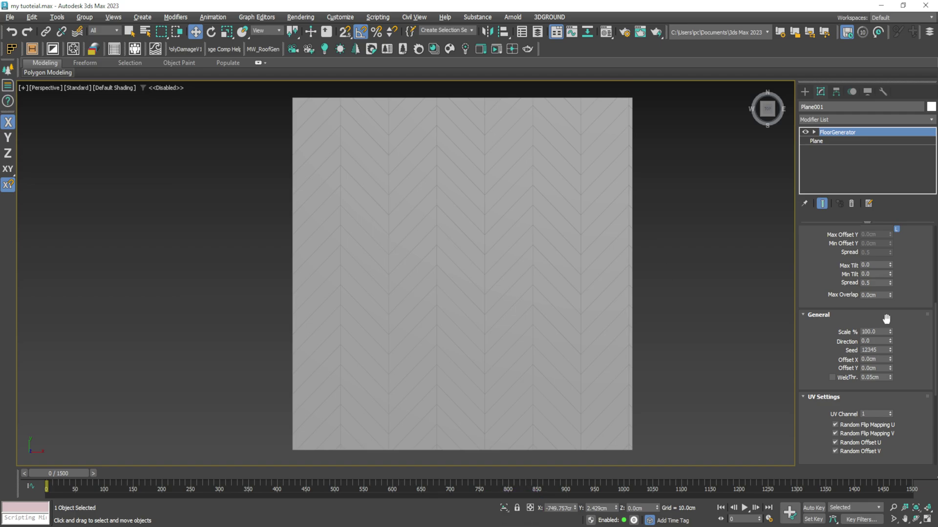
{"action": "left_click_drag", "start_coordinate": [889, 360], "coordinate": [892, 287]}
{"action": "right_click", "coordinate": [892, 286]}
{"action": "scroll", "coordinate": [513, 126], "scroll_direction": "up", "scroll_amount": 3}
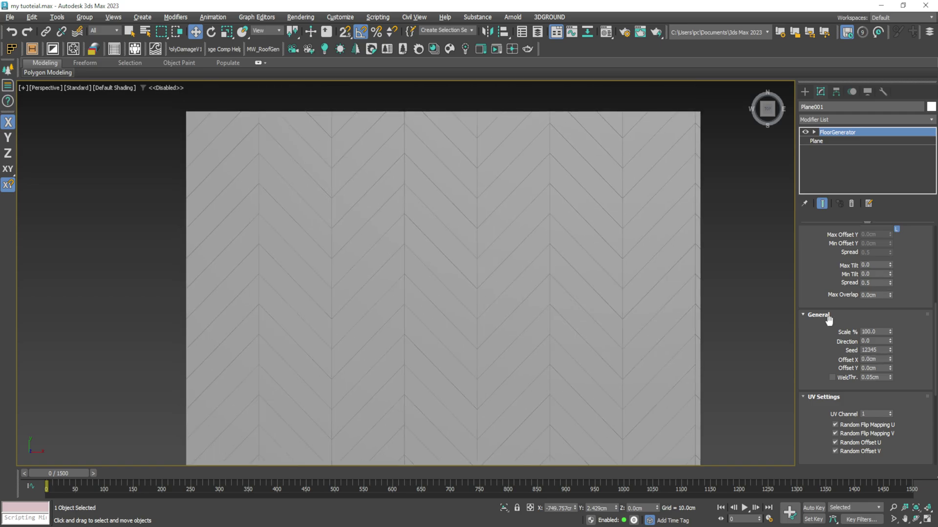
{"action": "left_click_drag", "start_coordinate": [889, 370], "coordinate": [222, 252]}
{"action": "type", "text": "20"}
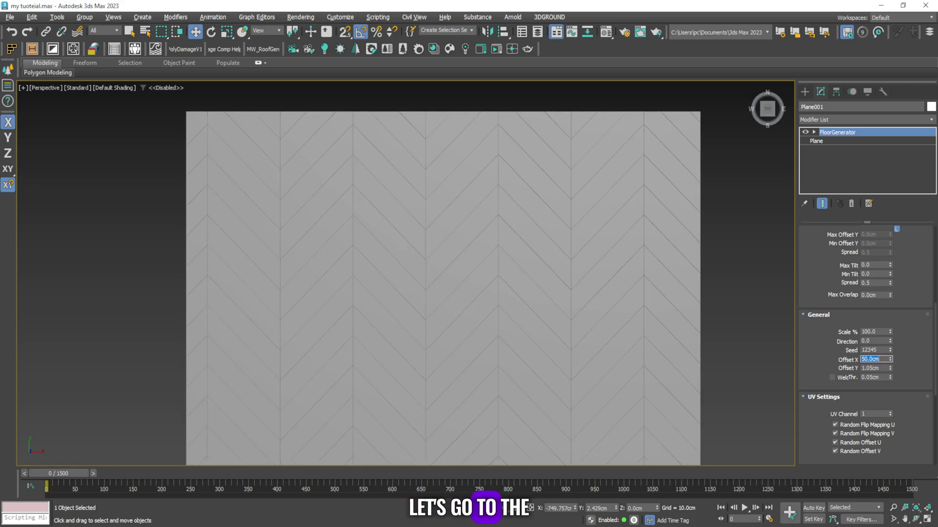
{"action": "key", "text": "Return"}
{"action": "key", "text": "Return"}
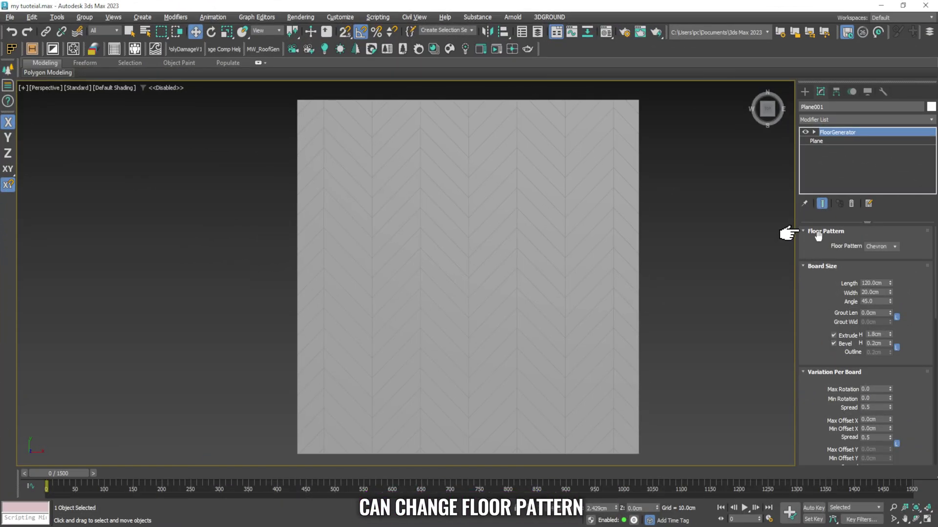
- Change the floor pattern to Basket Weave, then try a smaller board length/width and restore 120 cm
{"action": "left_click", "coordinate": [895, 246]}
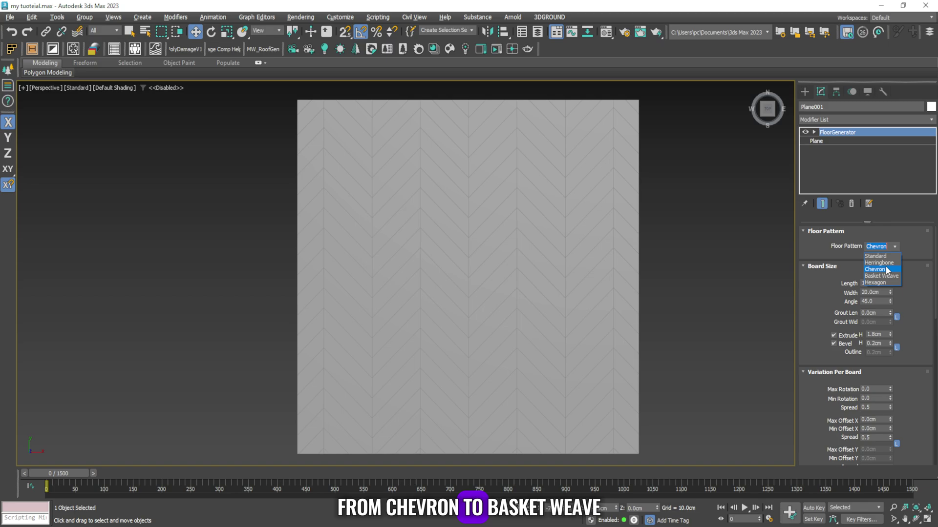
{"action": "left_click", "coordinate": [881, 276]}
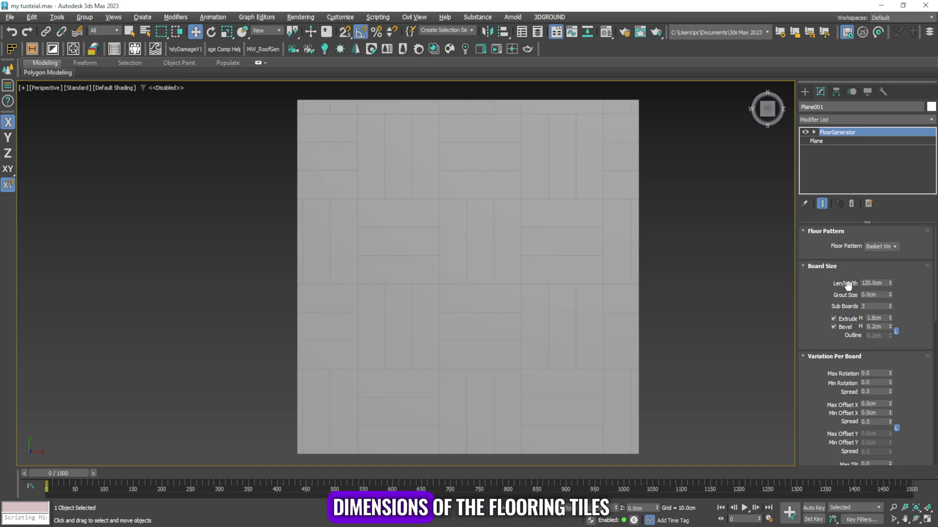
{"action": "left_click_drag", "start_coordinate": [889, 281], "coordinate": [895, 291]}
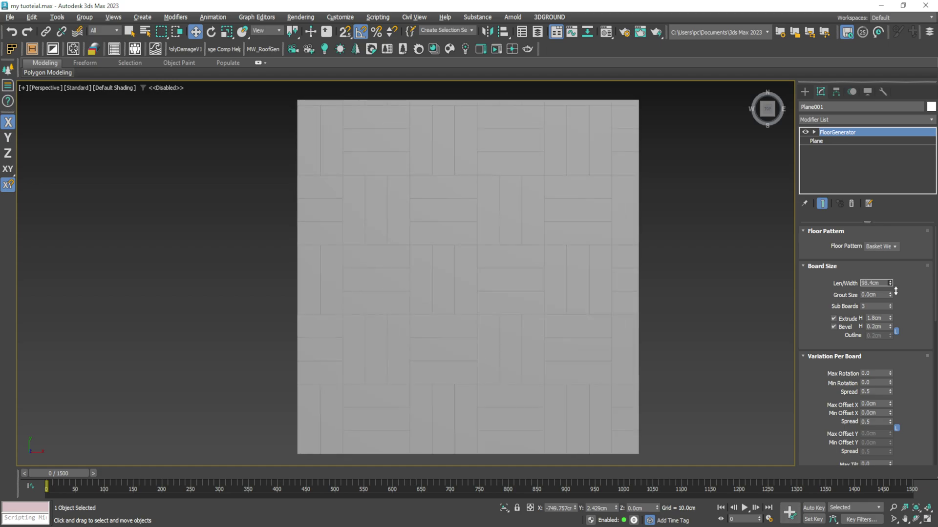
{"action": "scroll", "coordinate": [525, 260], "scroll_direction": "up", "scroll_amount": 3}
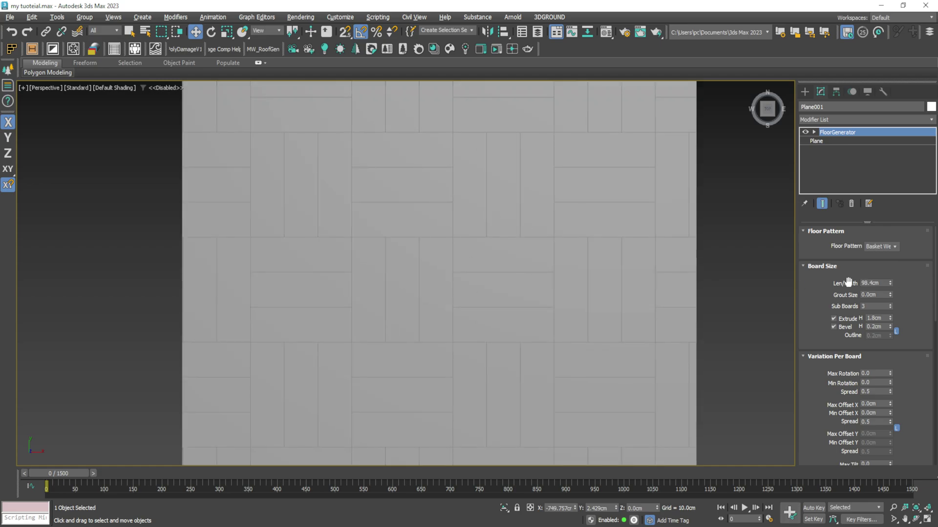
{"action": "left_click_drag", "start_coordinate": [889, 285], "coordinate": [890, 280]}
{"action": "type", "text": "120"}
{"action": "key", "text": "Return"}
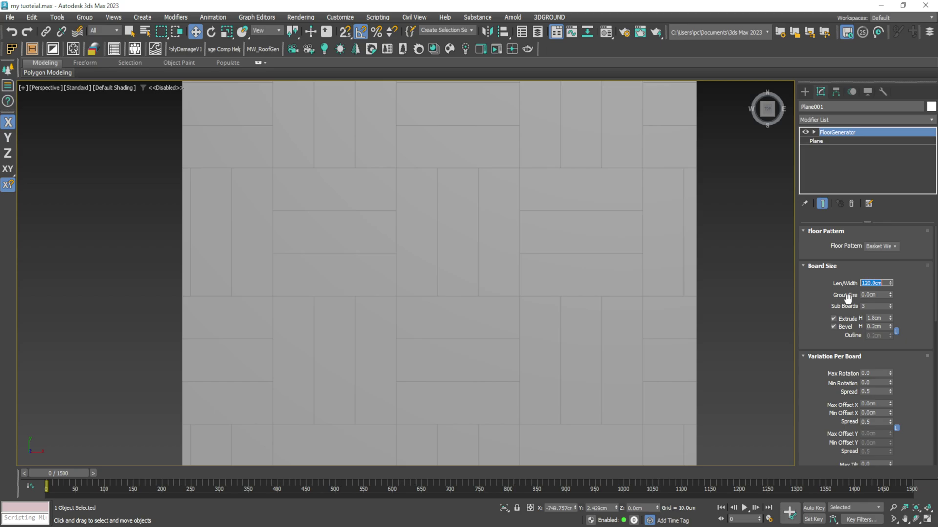
- Try a different grout size for the basket weave, restore 0 cm, and raise the number of sub boards to 6
{"action": "left_click_drag", "start_coordinate": [890, 293], "coordinate": [851, 327]}
{"action": "left_click", "coordinate": [890, 305]}
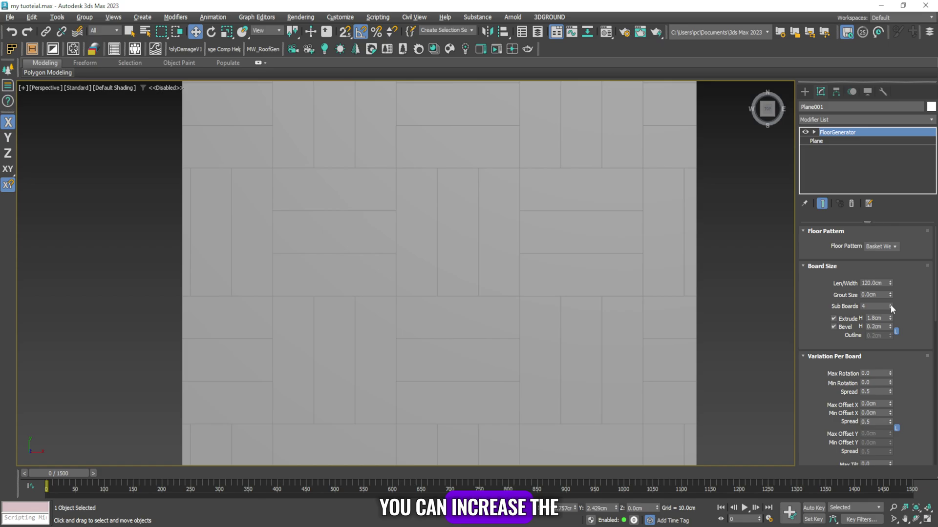
{"action": "left_click", "coordinate": [890, 304]}
{"action": "left_click", "coordinate": [889, 304]}
{"action": "scroll", "coordinate": [510, 280], "scroll_direction": "down", "scroll_amount": 3}
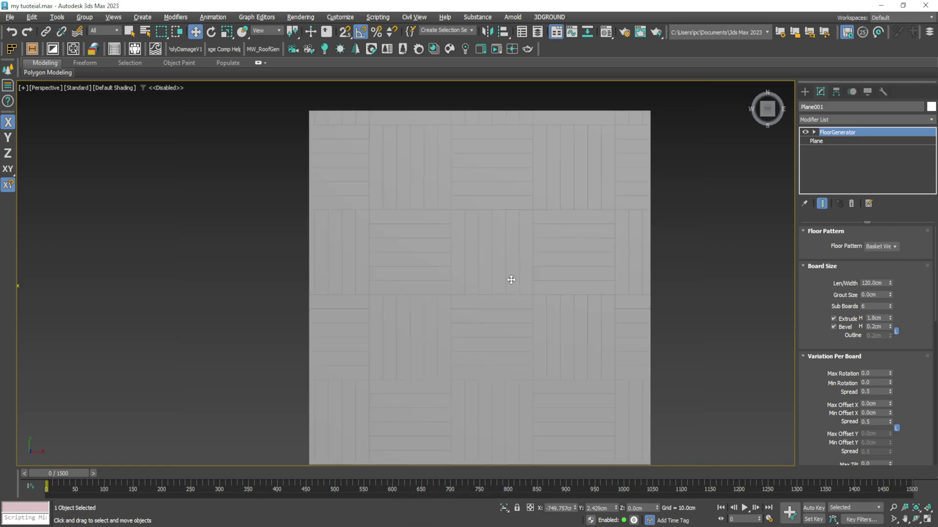
{"action": "scroll", "coordinate": [510, 279], "scroll_direction": "up", "scroll_amount": 4}
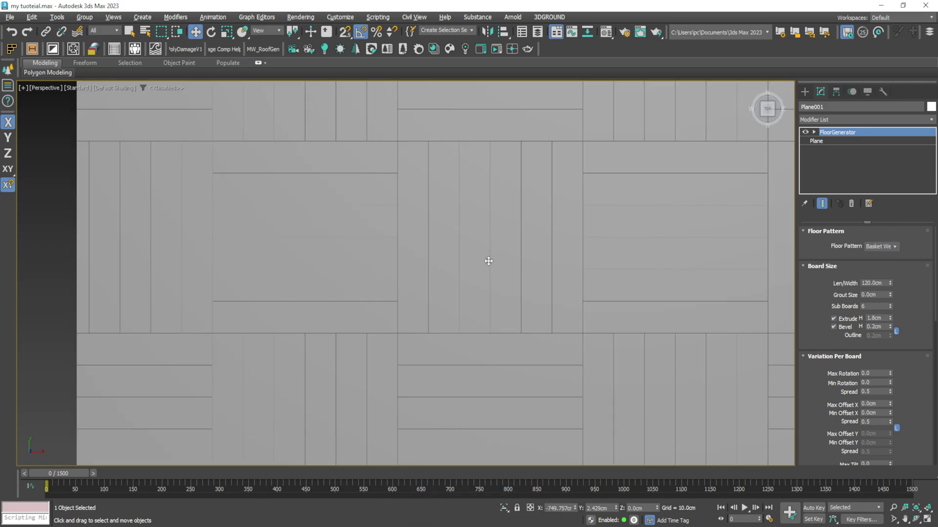
- Try 3 sub boards per basket weave block and return to 6
{"action": "left_click", "coordinate": [890, 309]}
{"action": "left_click", "coordinate": [890, 308]}
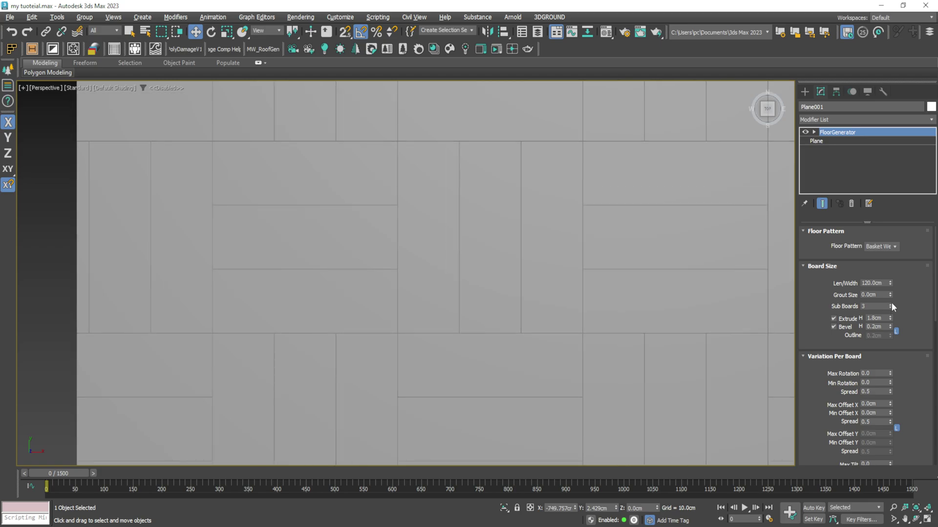
{"action": "left_click", "coordinate": [890, 304]}
{"action": "left_click", "coordinate": [890, 304]}
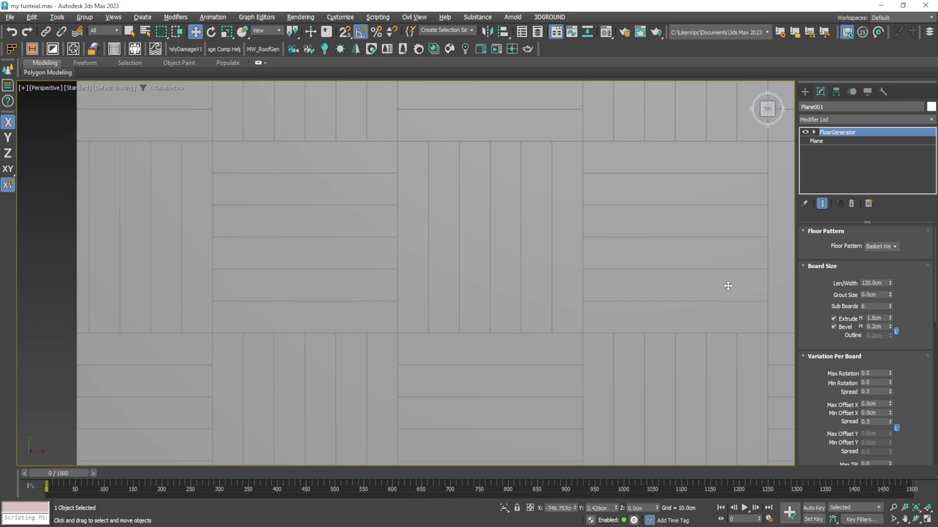
- In the Front view, try a lower extrude height and a 0.33 cm bevel height for the boards, and restore 1.8 cm and 0.2 cm
{"action": "key", "text": "f"}
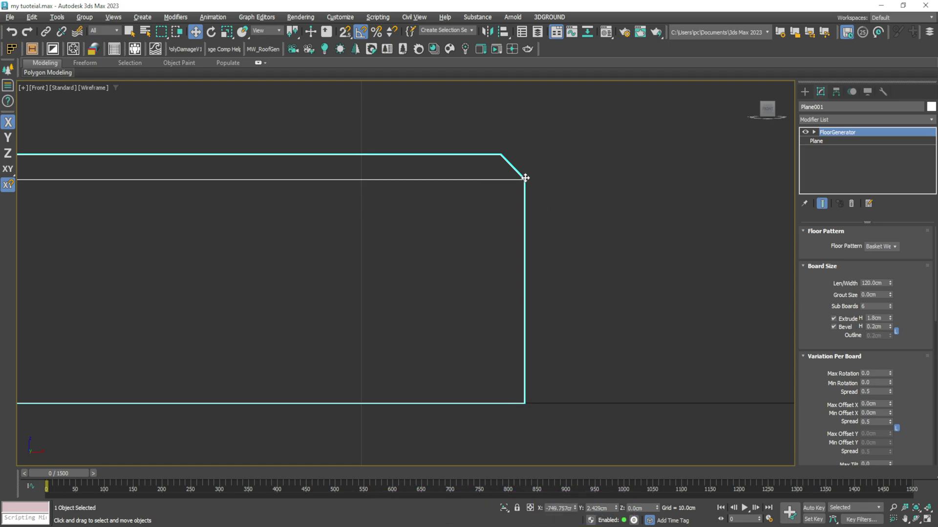
{"action": "mouse_move", "coordinate": [892, 316]}
{"action": "left_mouse_down"}
{"action": "mouse_move", "coordinate": [892, 308]}
{"action": "mouse_move", "coordinate": [894, 319]}
{"action": "left_mouse_up"}
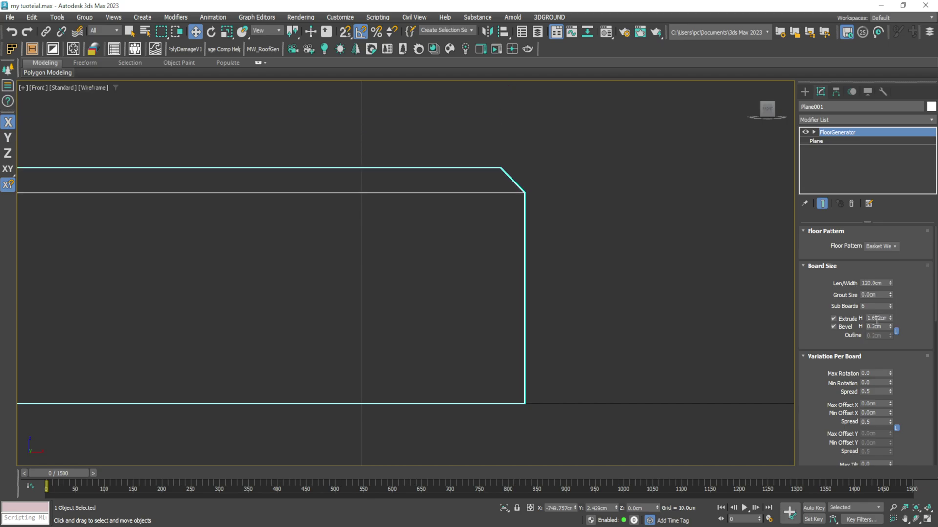
{"action": "key", "text": "Return"}
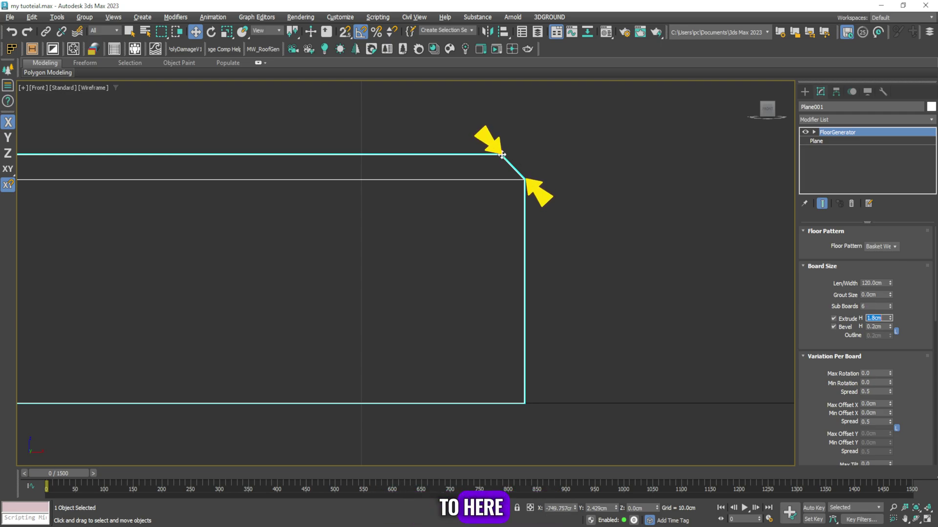
{"action": "mouse_move", "coordinate": [891, 328]}
{"action": "left_mouse_down"}
{"action": "mouse_move", "coordinate": [891, 315]}
{"action": "mouse_move", "coordinate": [881, 320]}
{"action": "left_mouse_up"}
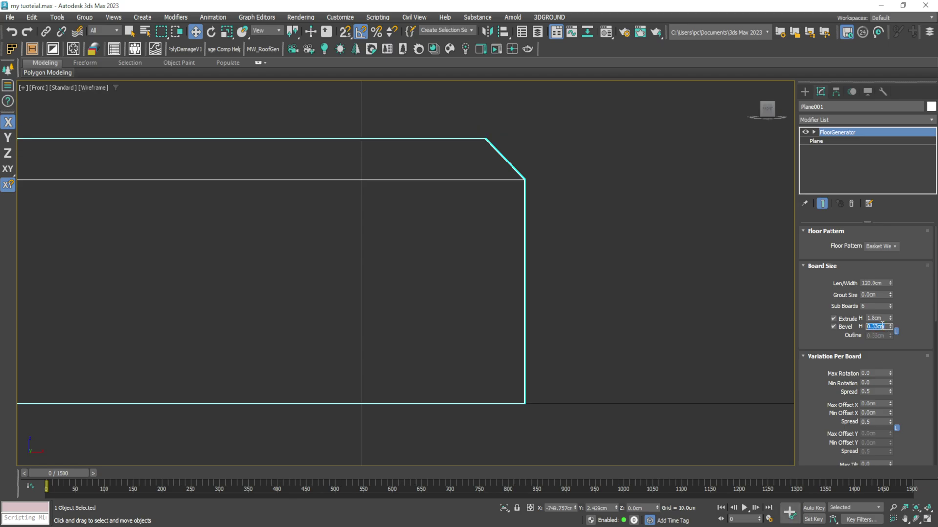
{"action": "key", "text": "Return"}
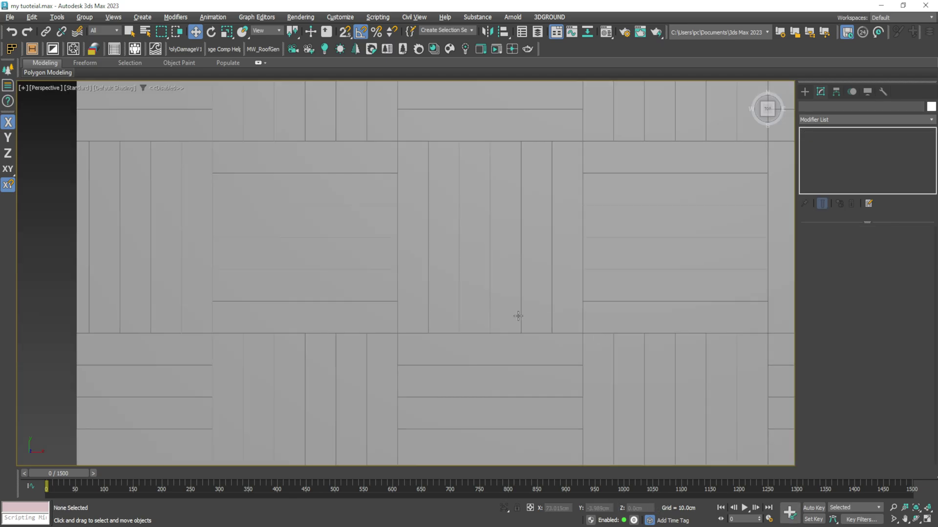
- Reselect the floor in the Perspective view, try a general scale of 108%, and restore 100%
{"action": "scroll", "coordinate": [432, 295], "scroll_direction": "down", "scroll_amount": 5}
{"action": "scroll", "coordinate": [432, 295], "scroll_direction": "up", "scroll_amount": 5}
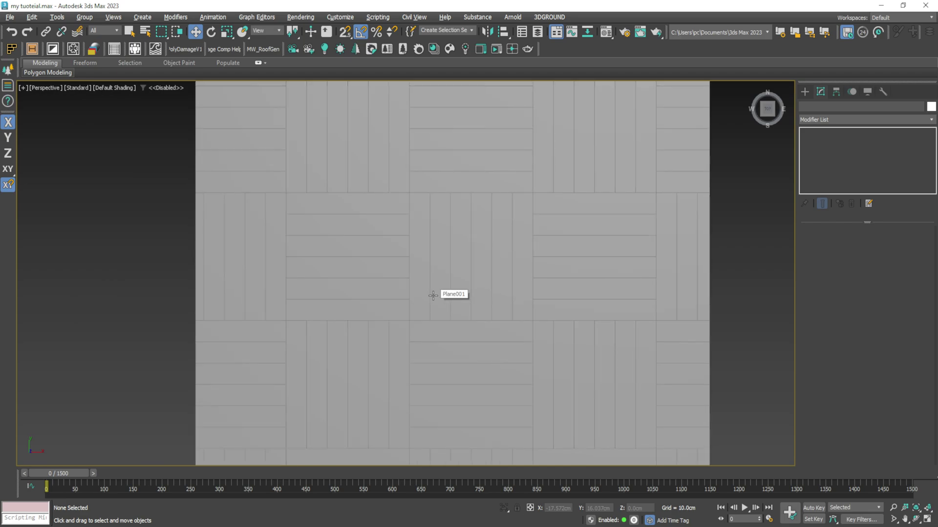
{"action": "left_click", "coordinate": [433, 295]}
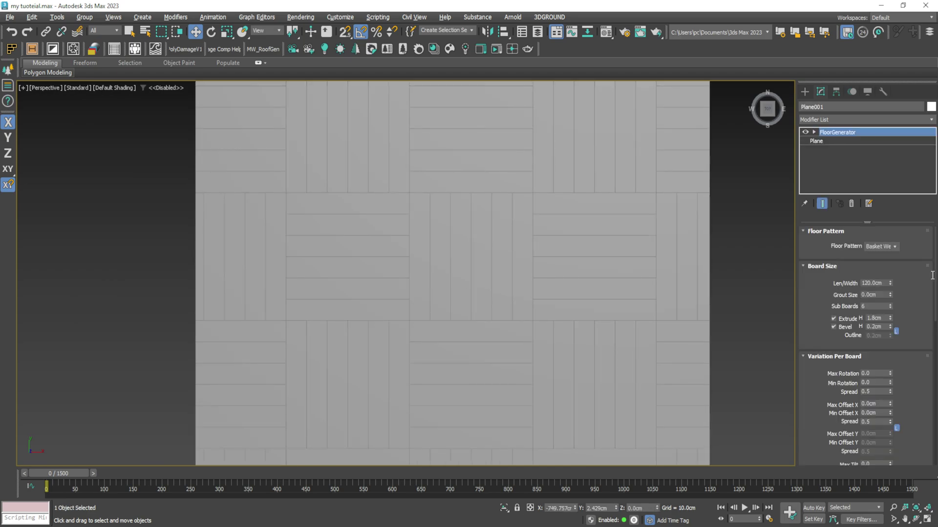
{"action": "left_click_drag", "start_coordinate": [935, 275], "coordinate": [935, 353]}
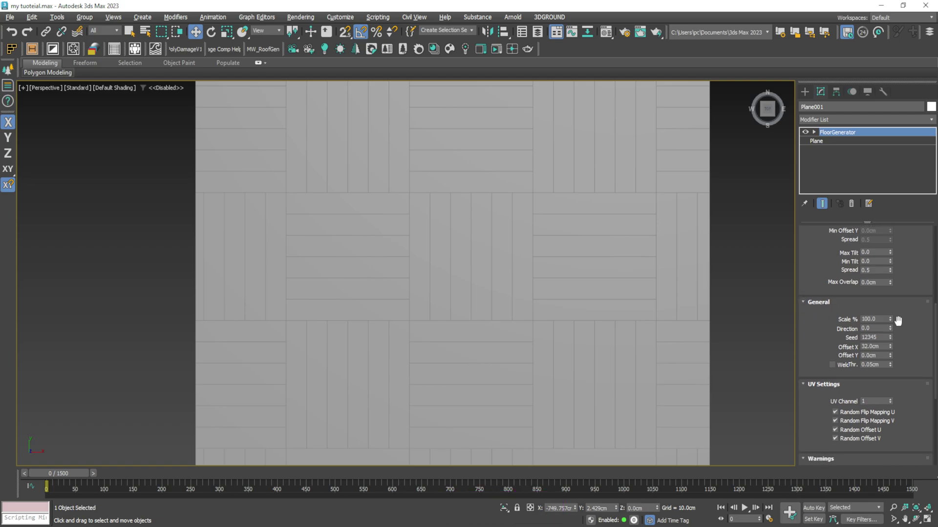
{"action": "mouse_move", "coordinate": [889, 321]}
{"action": "left_mouse_down"}
{"action": "mouse_move", "coordinate": [894, 306]}
{"action": "mouse_move", "coordinate": [889, 320]}
{"action": "left_mouse_up"}
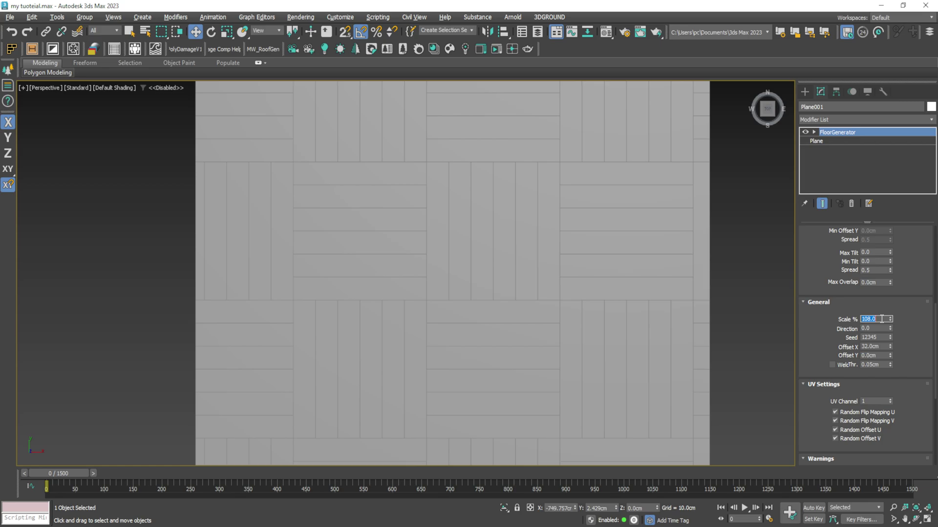
{"action": "key", "text": "Return"}
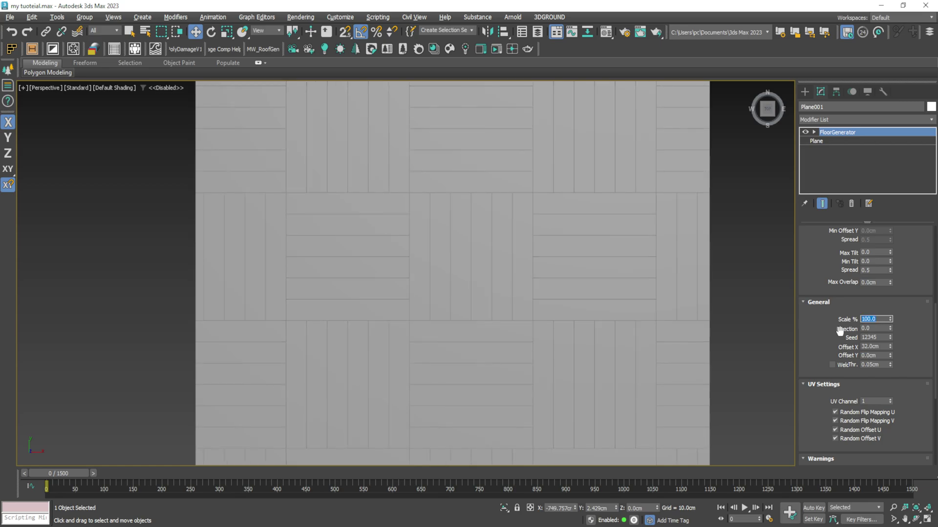
- Try basket weave directions of 45 and 90 degrees and return the direction to 0
{"action": "double_click", "coordinate": [878, 329]}
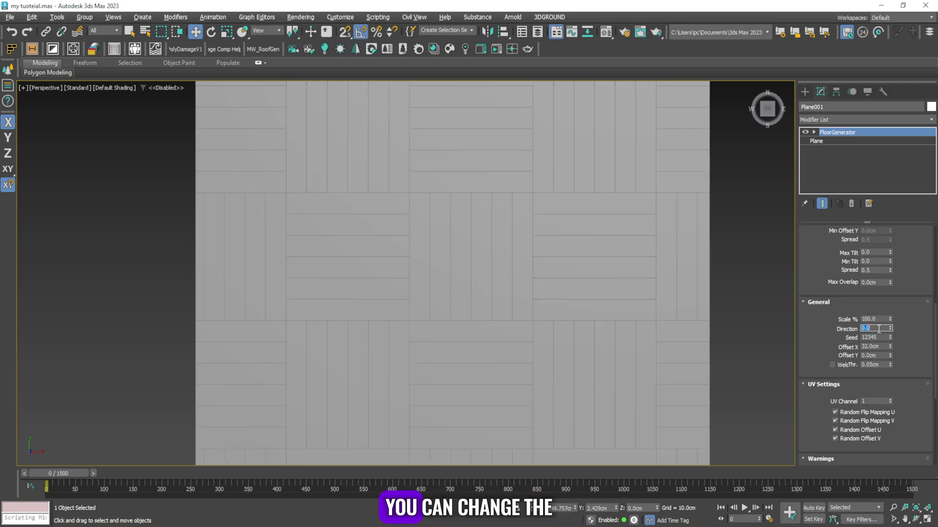
{"action": "type", "text": "45"}
{"action": "key", "text": "Return"}
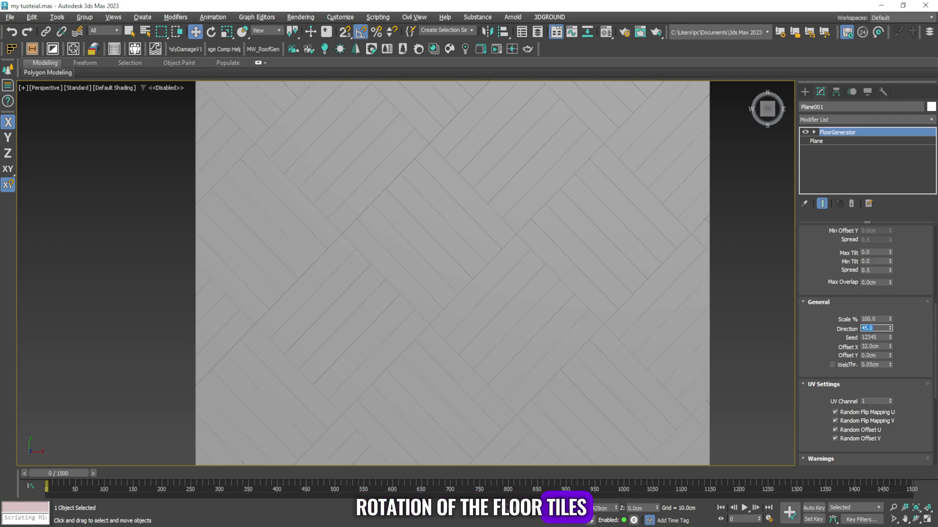
{"action": "type", "text": "90"}
{"action": "key", "text": "Return"}
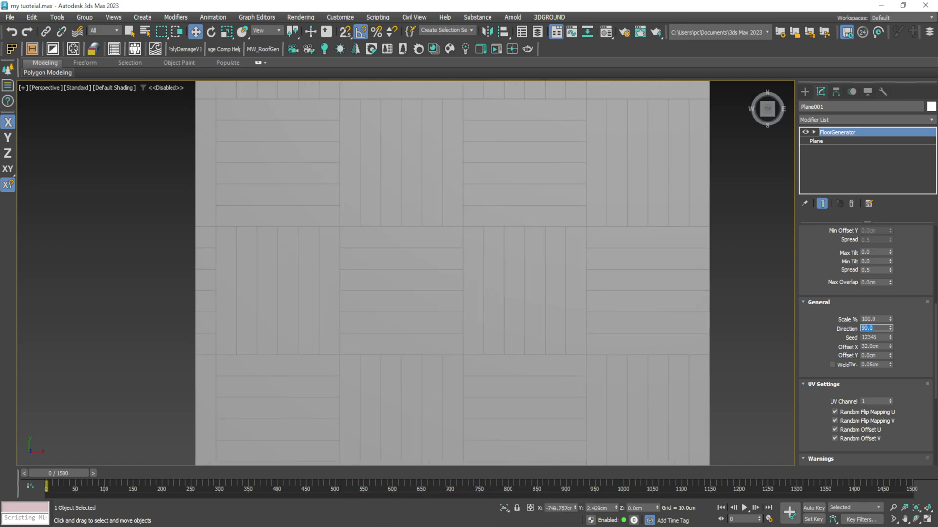
{"action": "type", "text": "0"}
{"action": "key", "text": "Return"}
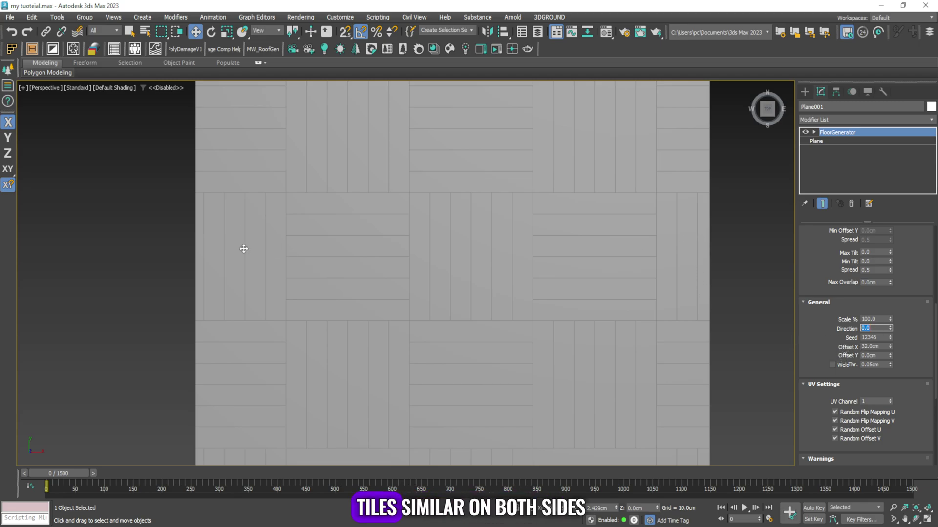
- Reset the basket weave's Offset X to 0 cm, try 20 and 30 cm, and set it to 50 cm
{"action": "right_click", "coordinate": [890, 346]}
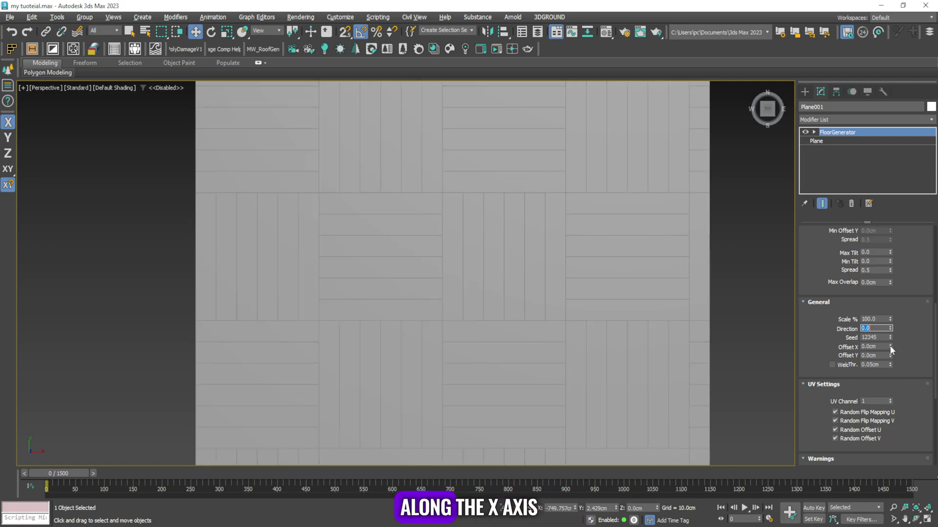
{"action": "left_click", "coordinate": [879, 346]}
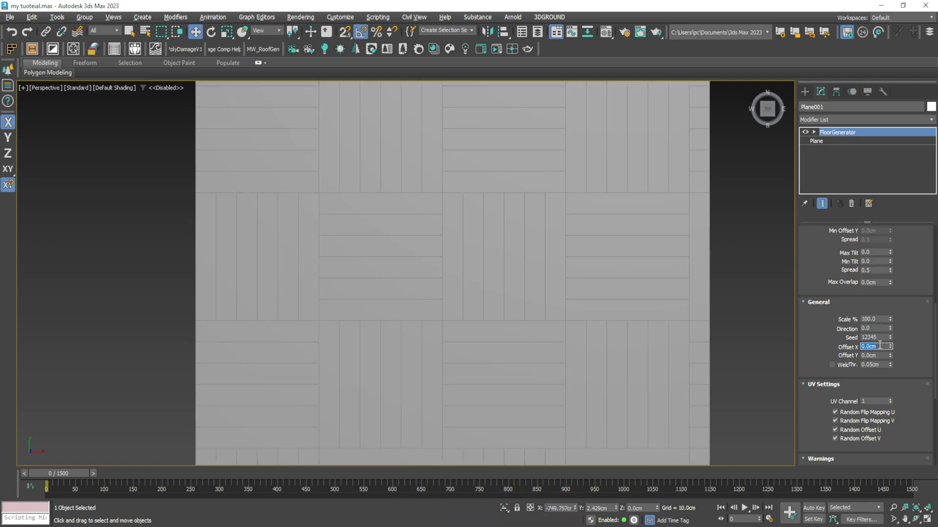
{"action": "type", "text": "20"}
{"action": "key", "text": "Return"}
{"action": "type", "text": "30"}
{"action": "key", "text": "Return"}
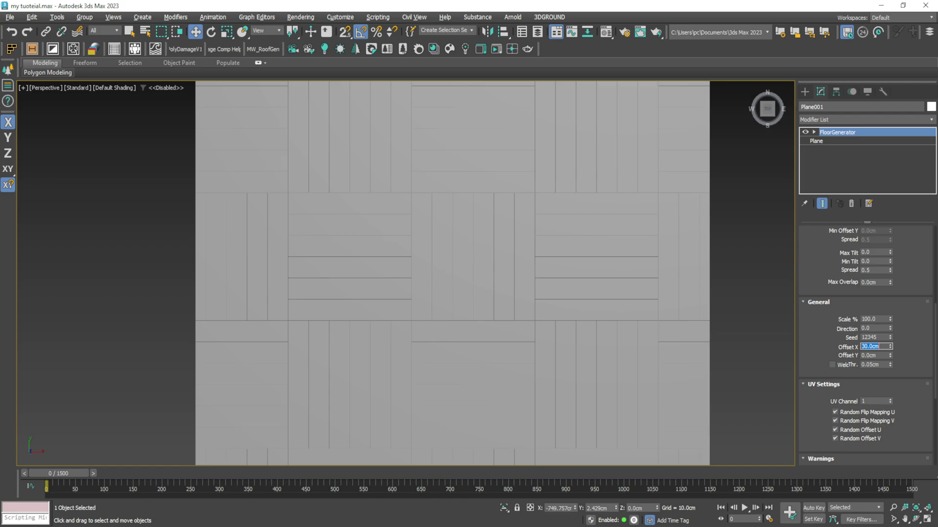
{"action": "type", "text": "50"}
{"action": "key", "text": "Return"}
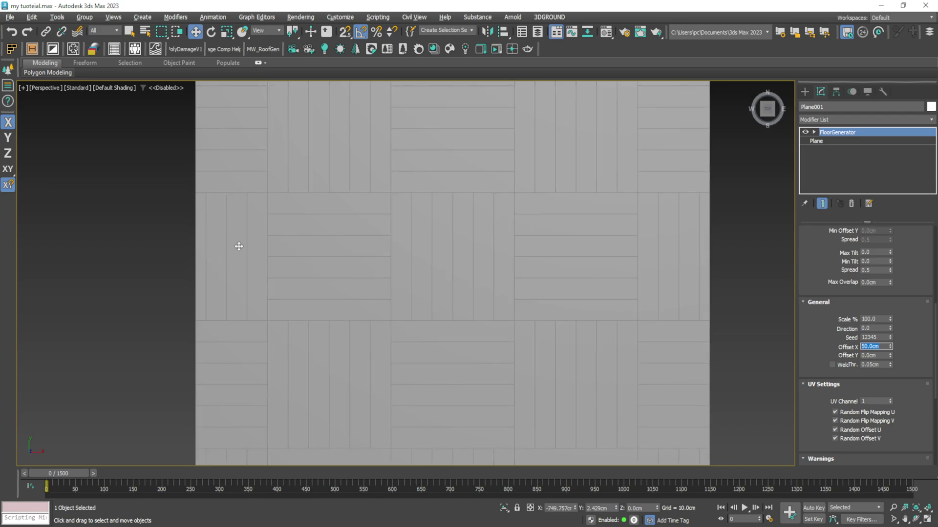
- Shift the basket weave pattern along Y by setting Offset Y to 15 cm
{"action": "key", "text": "Tab"}
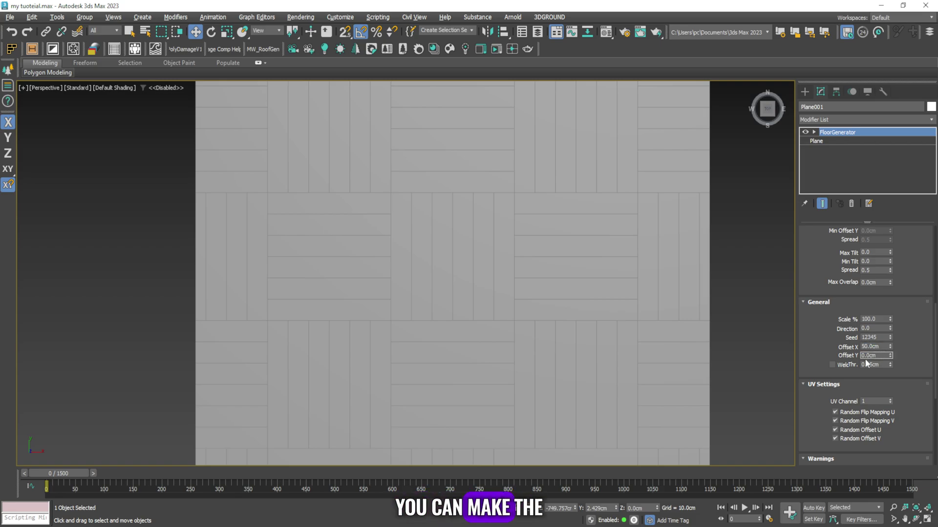
{"action": "scroll", "coordinate": [578, 309], "scroll_direction": "down", "scroll_amount": 2}
{"action": "middle_click_drag", "start_coordinate": [565, 300], "coordinate": [555, 267]}
{"action": "double_click", "coordinate": [875, 356]}
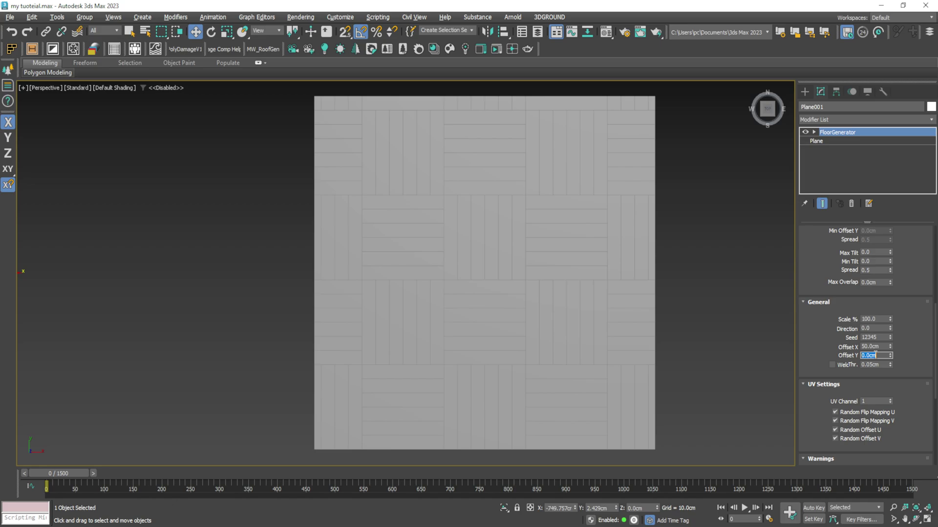
{"action": "key", "text": "Return"}
{"action": "type", "text": "5"}
{"action": "key", "text": "Return"}
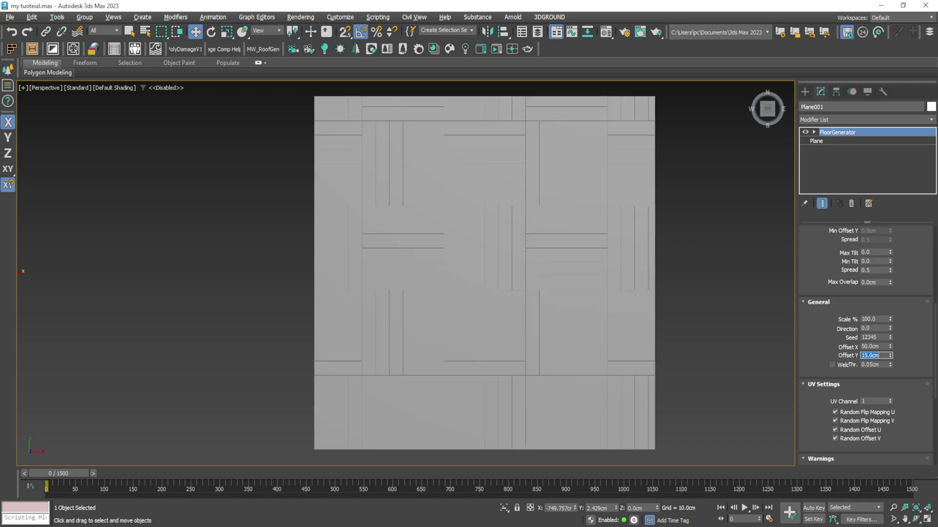
- Try basket weave Y offsets of 20, 30 and 40 cm, and set Offset Y to 45 cm
{"action": "type", "text": "20"}
{"action": "key", "text": "Return"}
{"action": "type", "text": "30"}
{"action": "key", "text": "Return"}
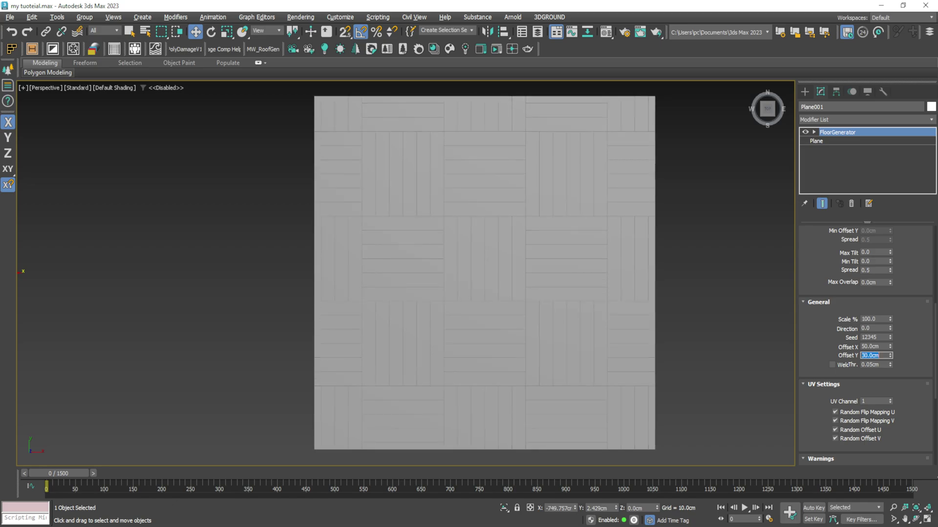
{"action": "type", "text": "40"}
{"action": "key", "text": "Return"}
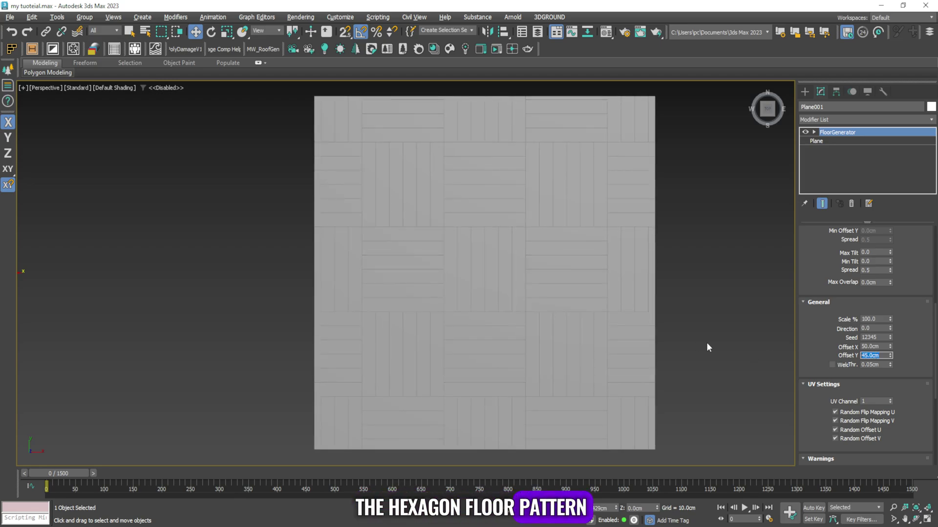
{"action": "left_click", "coordinate": [689, 345]}
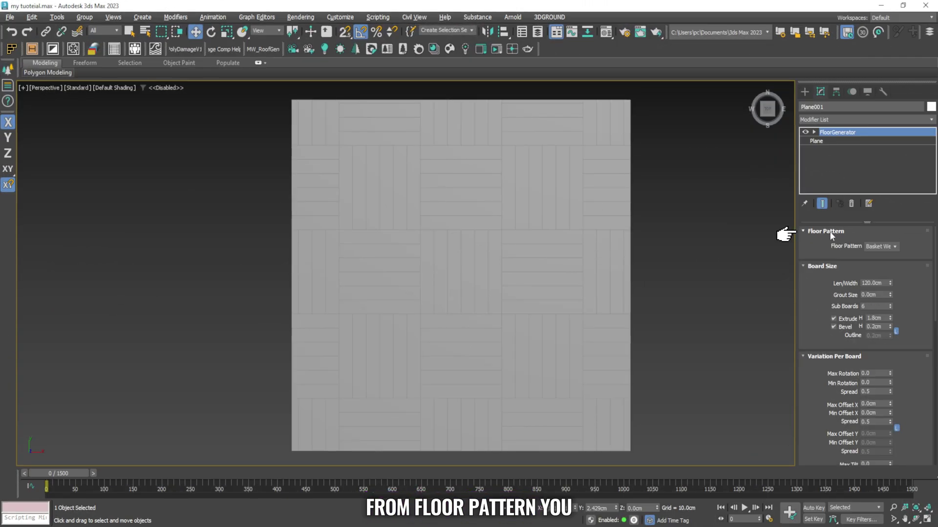
- Switch the floor pattern to Hexagon, with a tile radius of about 51.6 cm and a grout size of 0 cm
{"action": "left_click", "coordinate": [895, 246]}
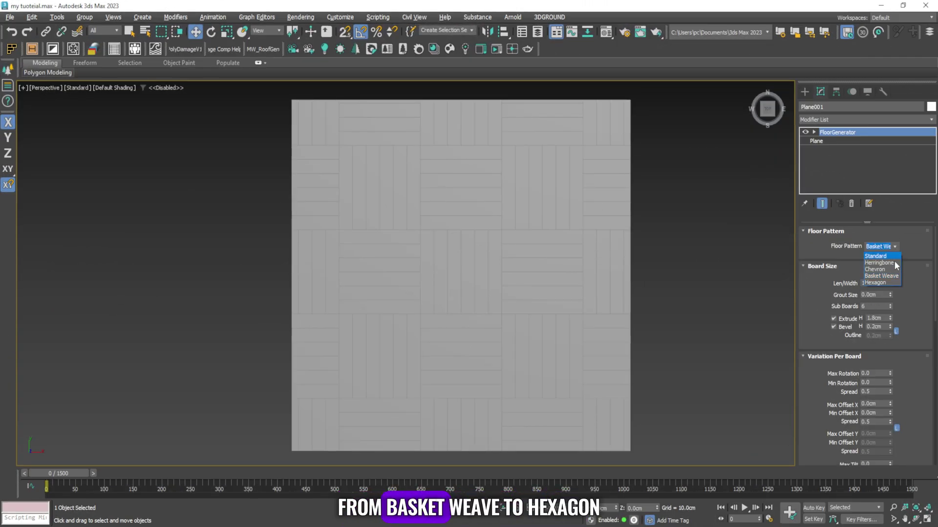
{"action": "left_click", "coordinate": [881, 283]}
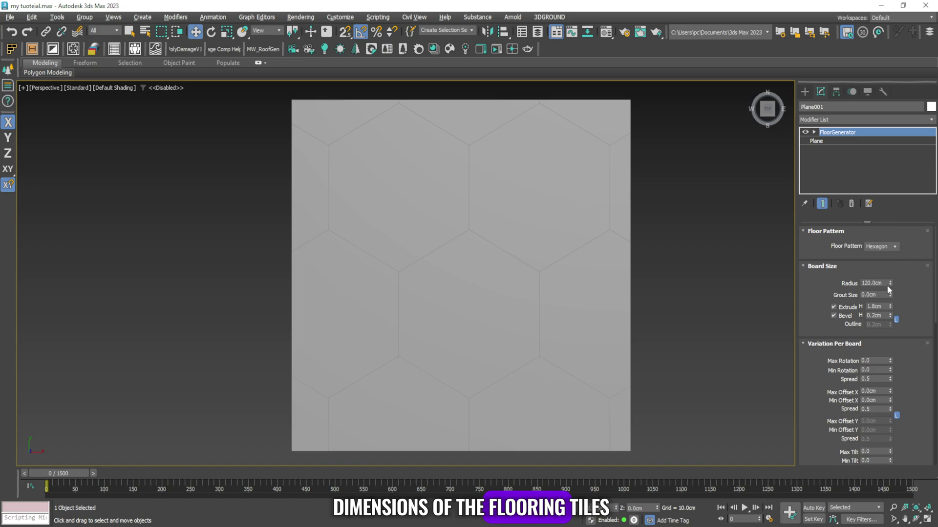
{"action": "left_click_drag", "start_coordinate": [888, 283], "coordinate": [888, 286]}
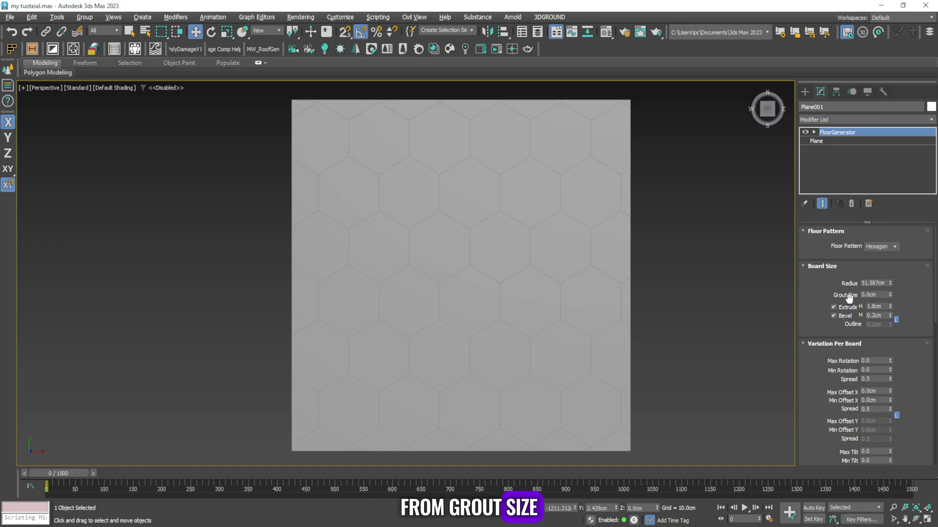
{"action": "left_click_drag", "start_coordinate": [892, 292], "coordinate": [862, 313]}
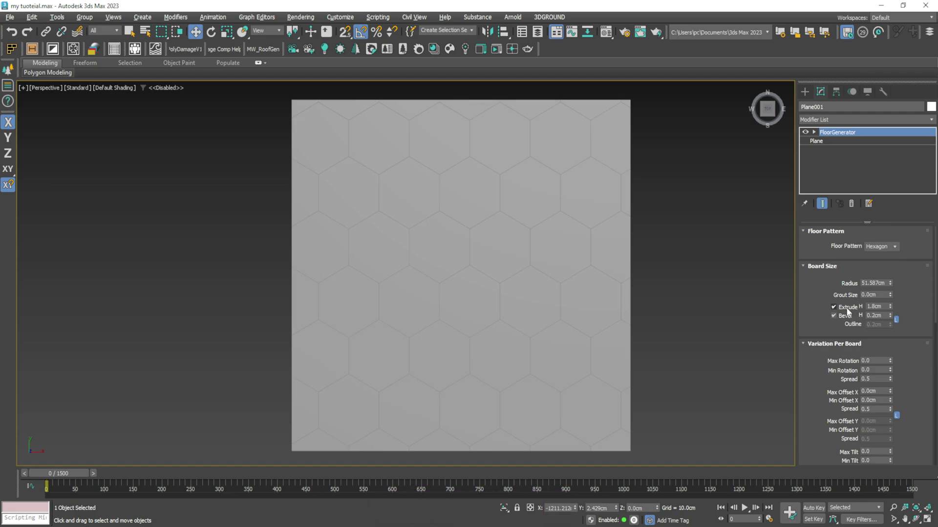
- In the enlarged Front view, set the hexagon tiles' extrude height to about 1.296 cm and bevel height to about 0.32 cm
{"action": "key", "text": "alt+w"}
{"action": "key", "text": "alt+w"}
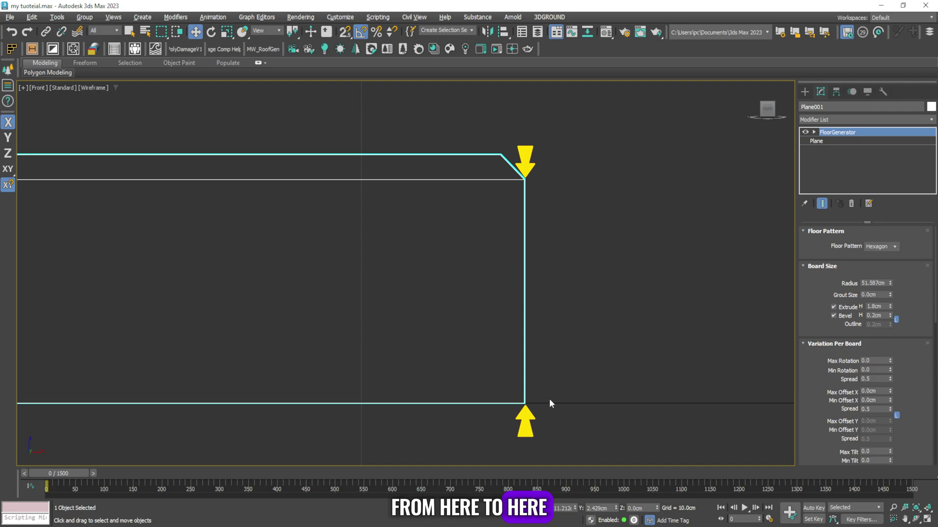
{"action": "mouse_move", "coordinate": [889, 306]}
{"action": "left_mouse_down"}
{"action": "mouse_move", "coordinate": [896, 296]}
{"action": "mouse_move", "coordinate": [896, 321]}
{"action": "left_mouse_up"}
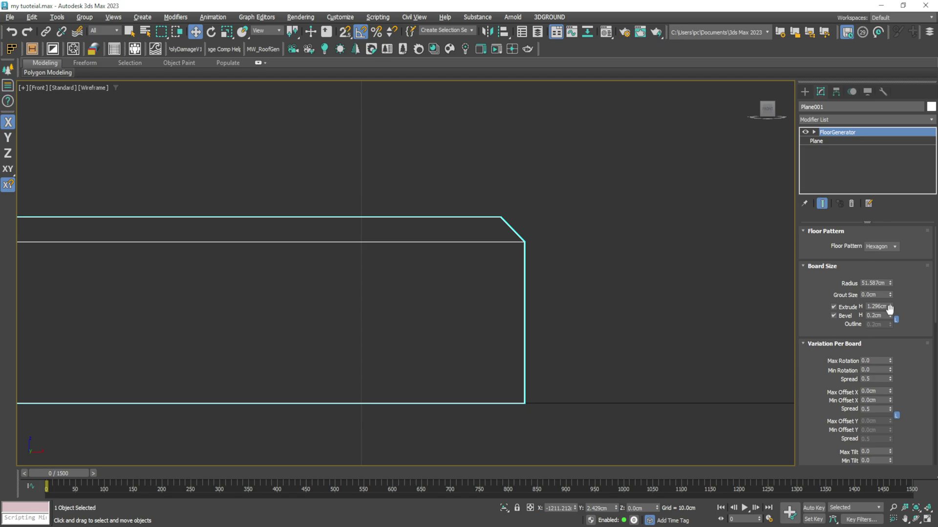
{"action": "mouse_move", "coordinate": [891, 317]}
{"action": "left_mouse_down"}
{"action": "mouse_move", "coordinate": [892, 285]}
{"action": "mouse_move", "coordinate": [892, 315]}
{"action": "left_mouse_up"}
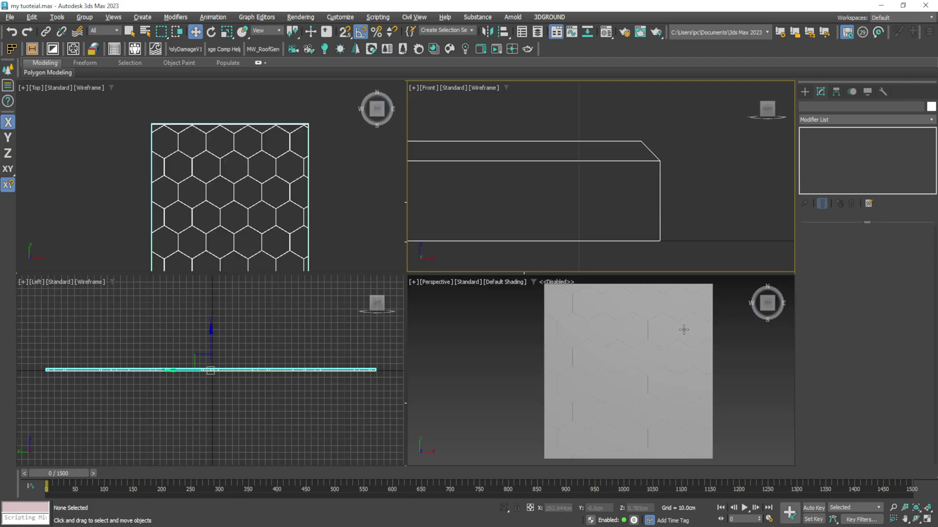
- Reselect the floor in the maximized Perspective view and reduce its general scale to 59%
{"action": "key", "text": "alt+w"}
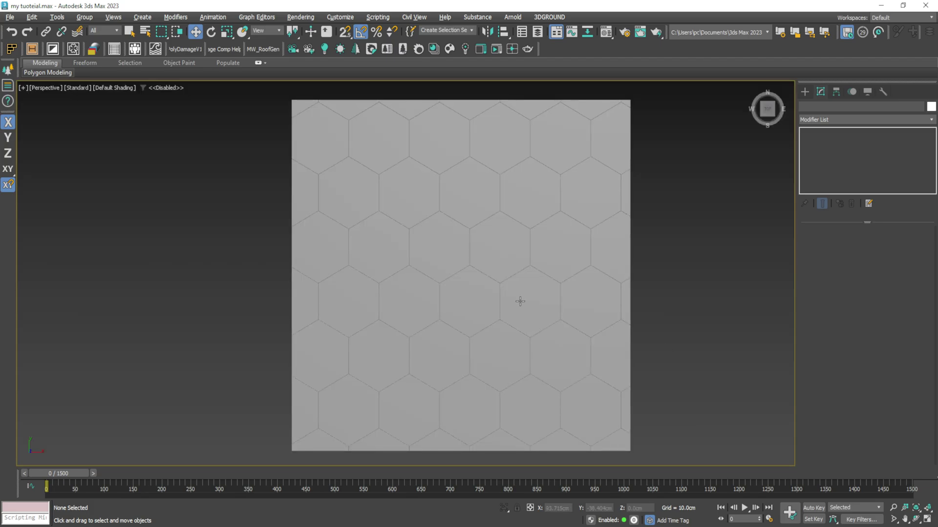
{"action": "left_click", "coordinate": [493, 297]}
{"action": "scroll", "coordinate": [493, 298], "scroll_direction": "up", "scroll_amount": 3}
{"action": "middle_click_drag", "start_coordinate": [493, 297], "coordinate": [500, 258]}
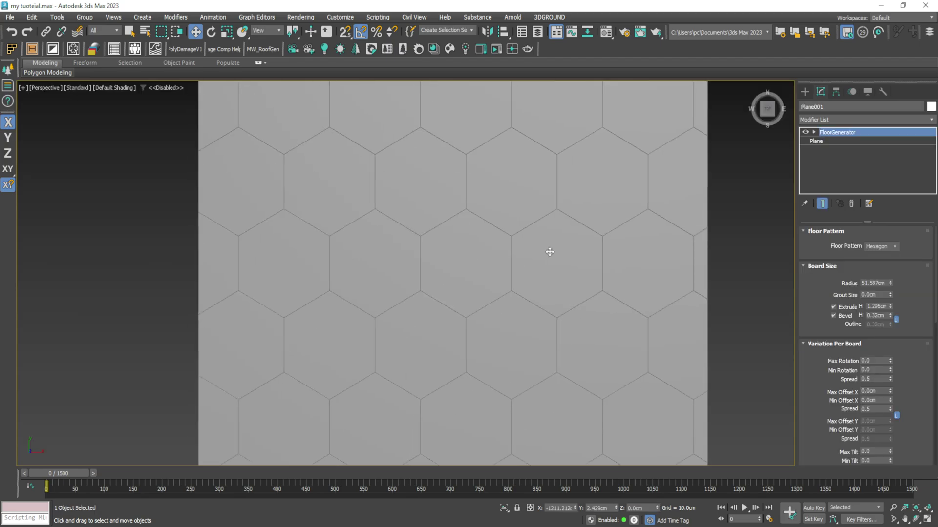
{"action": "left_click_drag", "start_coordinate": [935, 253], "coordinate": [935, 329]}
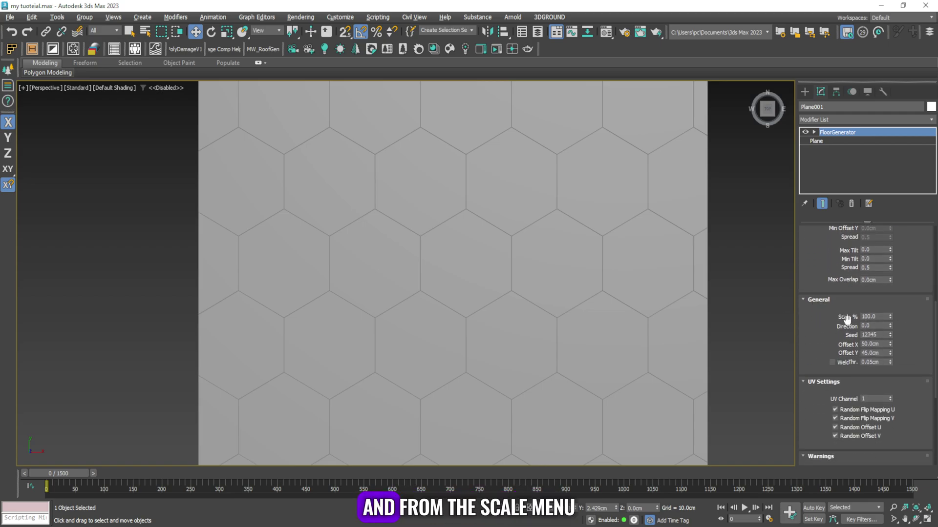
{"action": "left_click_drag", "start_coordinate": [890, 317], "coordinate": [897, 335]}
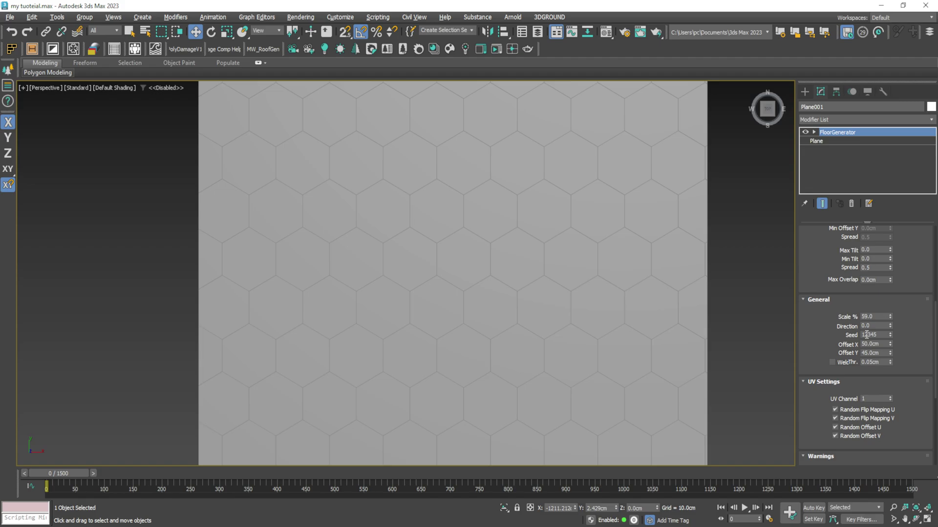
- Try hexagon directions including 45, 20 and 50 degrees, and return the direction to 0
{"action": "left_click", "coordinate": [880, 327]}
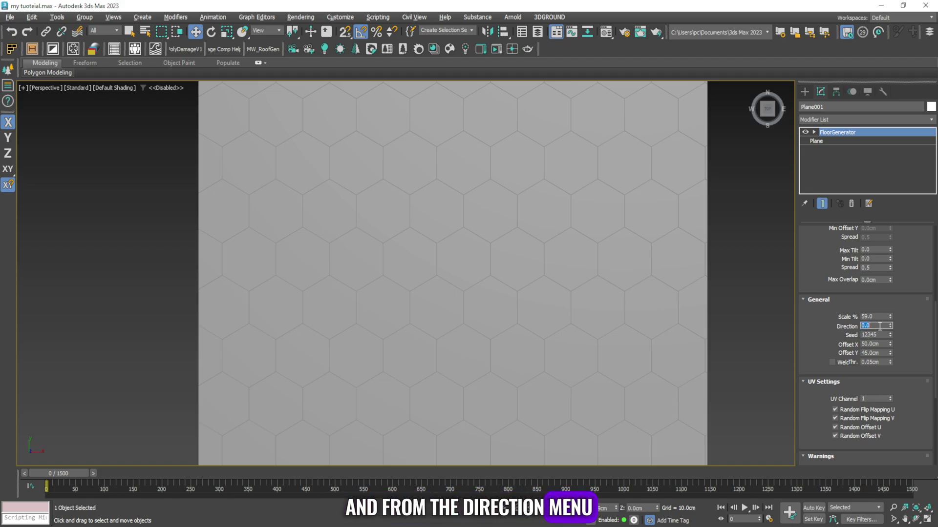
{"action": "type", "text": "45"}
{"action": "key", "text": "Return"}
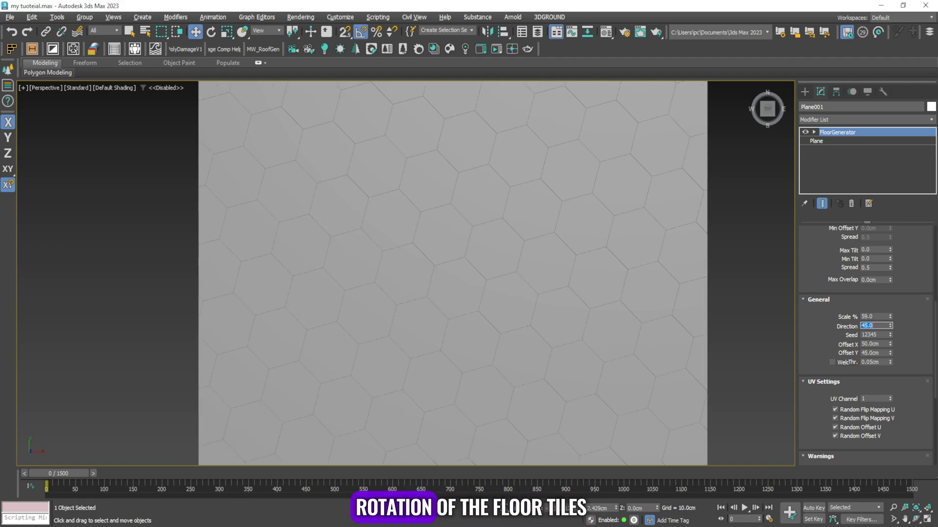
{"action": "type", "text": "20"}
{"action": "key", "text": "Return"}
{"action": "type", "text": "3"}
{"action": "key", "text": "BackSpace"}
{"action": "type", "text": "4"}
{"action": "key", "text": "Return"}
{"action": "type", "text": "50"}
{"action": "key", "text": "Return"}
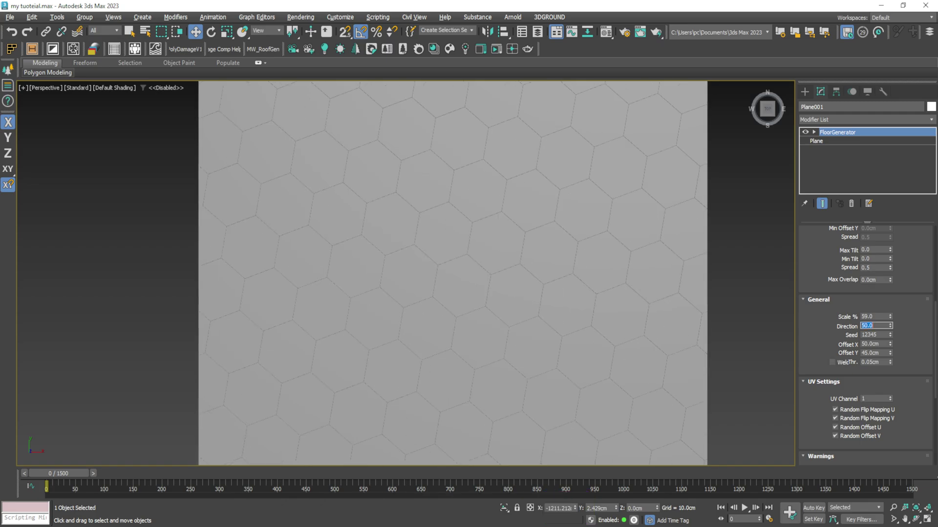
{"action": "type", "text": "0"}
{"action": "key", "text": "Return"}
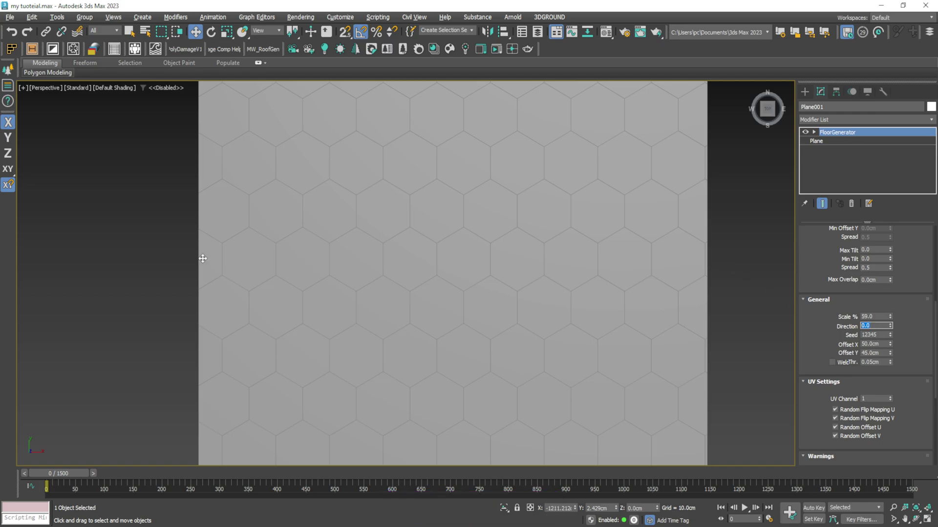
- Reset the hexagon pattern's Offset X to 0 cm, try 20 cm, and set it to 25 cm
{"action": "right_click", "coordinate": [890, 344]}
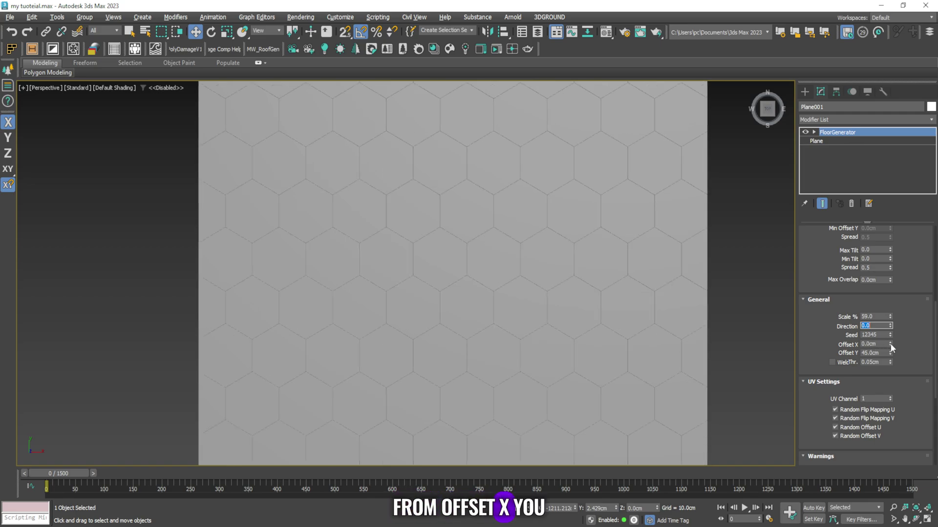
{"action": "left_click", "coordinate": [885, 344]}
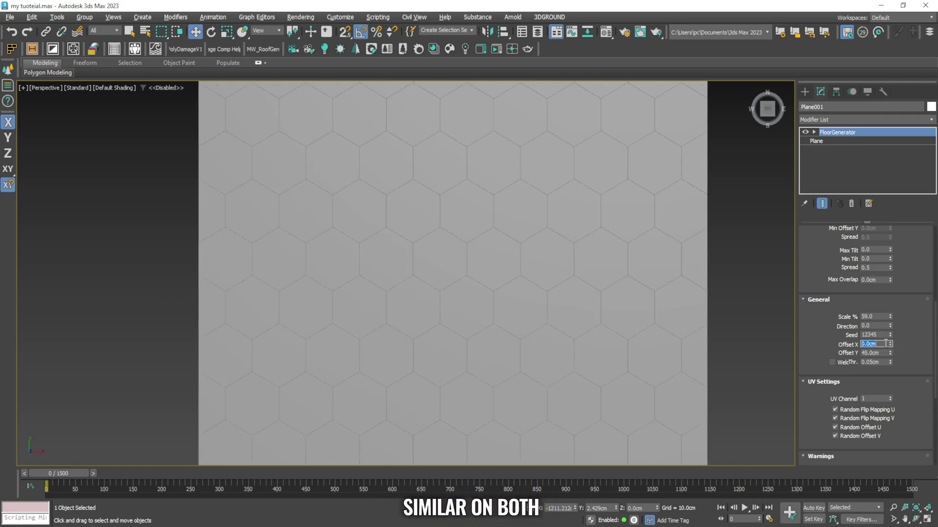
{"action": "type", "text": "20"}
{"action": "key", "text": "Return"}
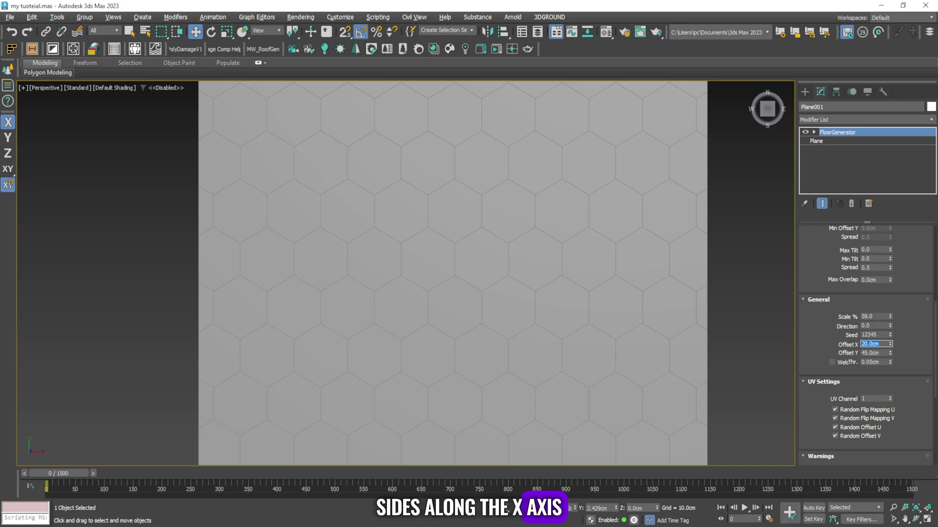
{"action": "type", "text": "25"}
{"action": "key", "text": "Return"}
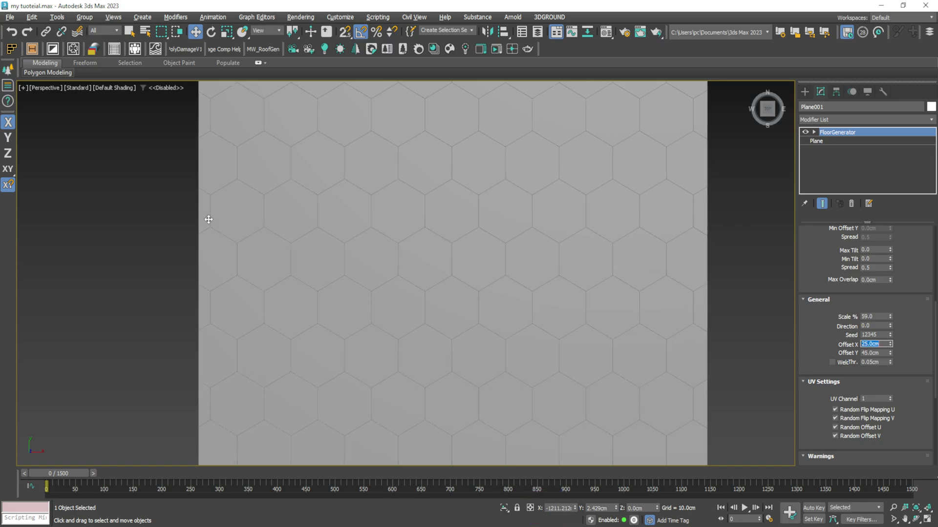
- Reset the hexagon pattern's Offset Y to 0 cm, try 30 cm, and set it to 25 cm
{"action": "right_click", "coordinate": [888, 354]}
{"action": "scroll", "coordinate": [590, 325], "scroll_direction": "down", "scroll_amount": 2}
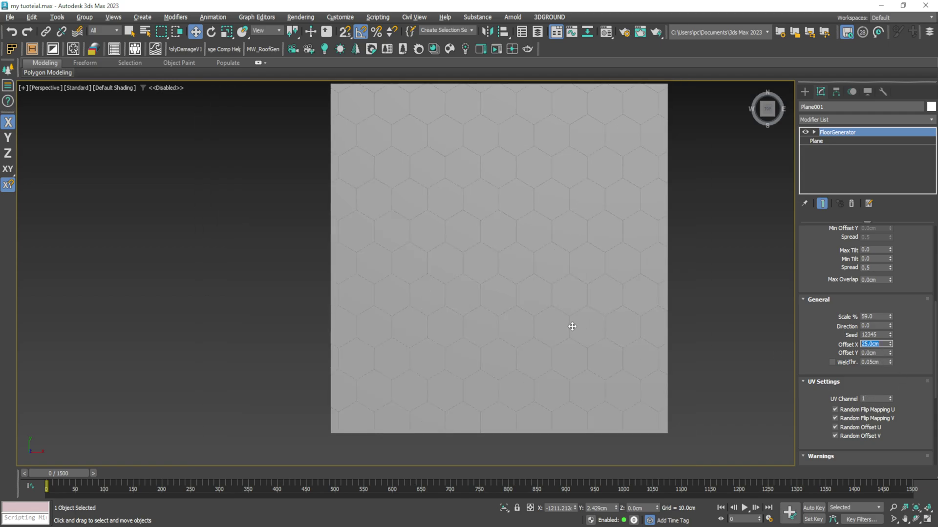
{"action": "middle_click_drag", "start_coordinate": [572, 340], "coordinate": [569, 356]}
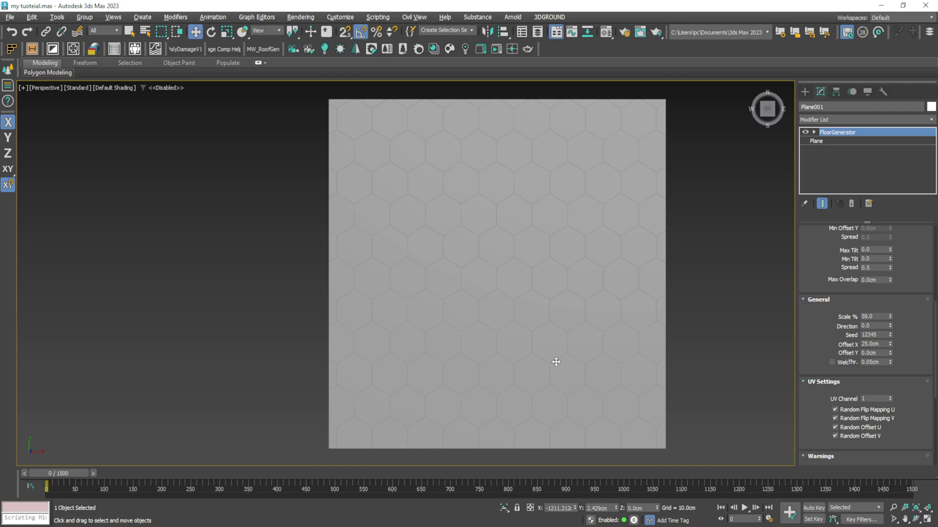
{"action": "left_click", "coordinate": [879, 353]}
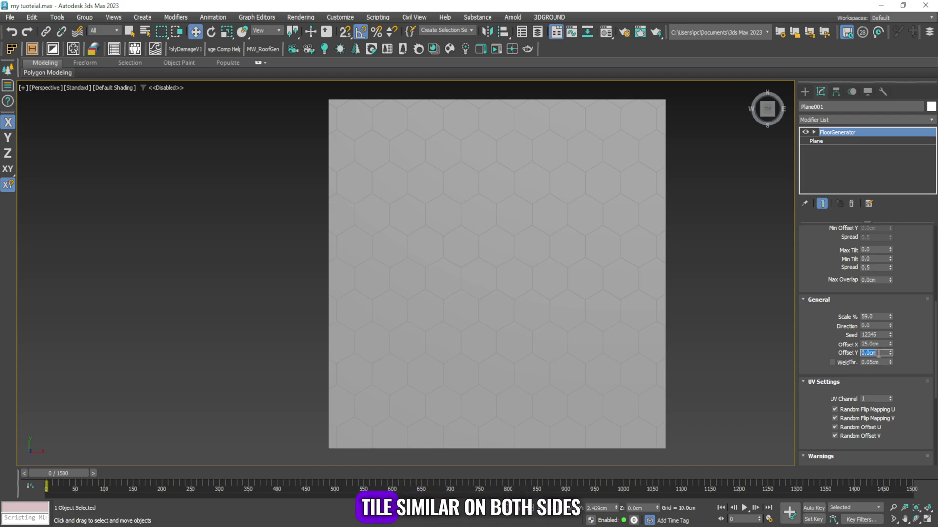
{"action": "type", "text": "30"}
{"action": "key", "text": "Return"}
{"action": "type", "text": "2"}
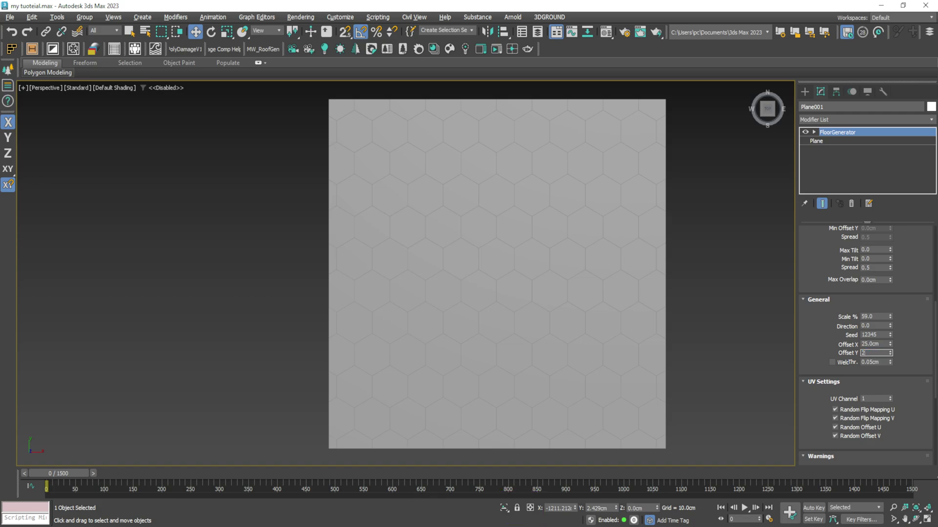
{"action": "type", "text": "5"}
{"action": "key", "text": "Return"}
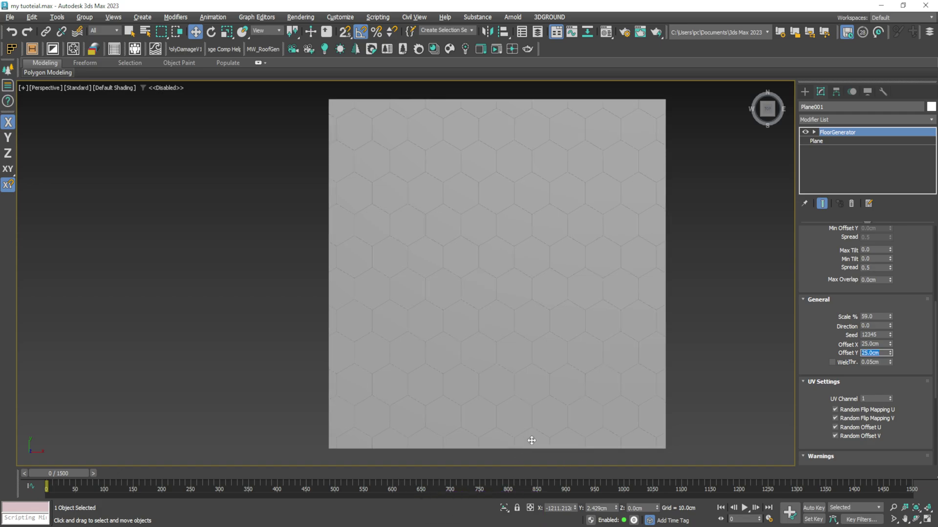